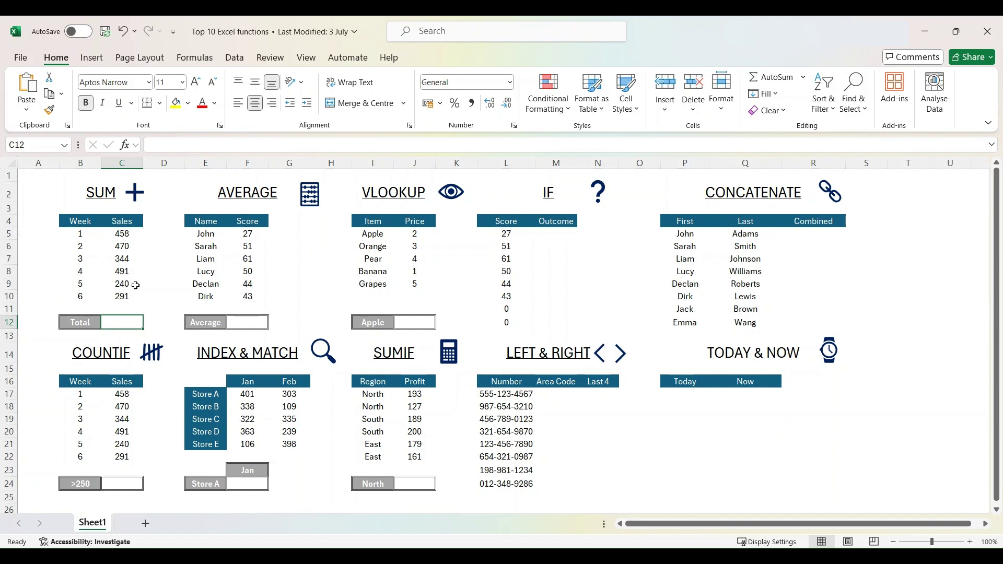
- Enter =SUM(C5:C10) in the Total cell C12 to sum the weekly Sales to 2294
type("=SUM(")
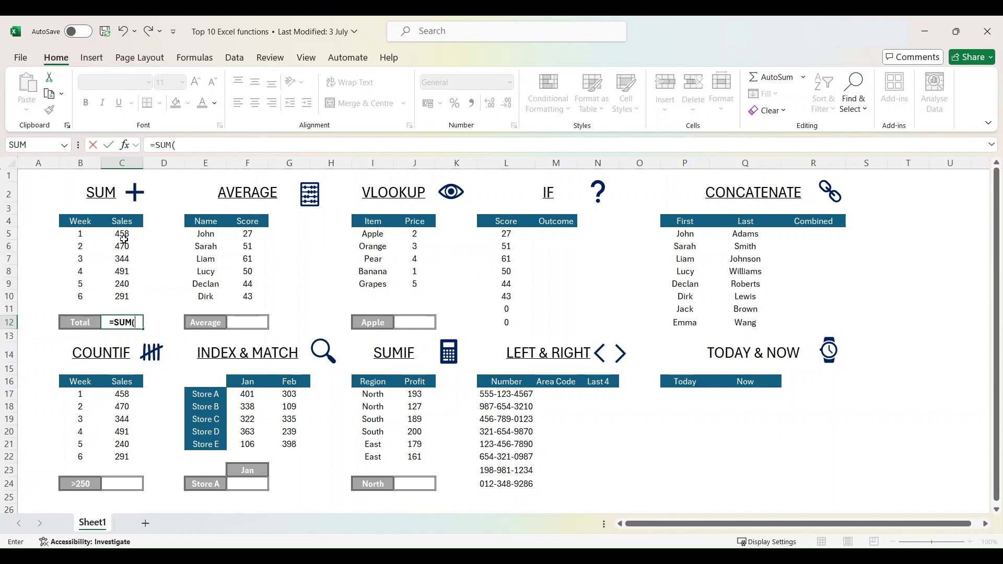
left_click_drag(124, 236, 126, 298)
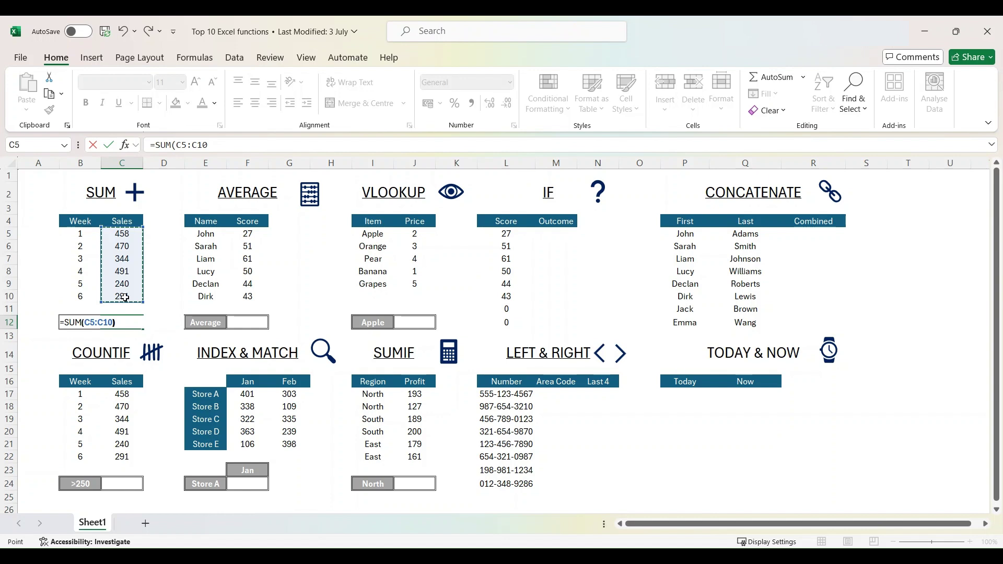
key("ctrl+Return")
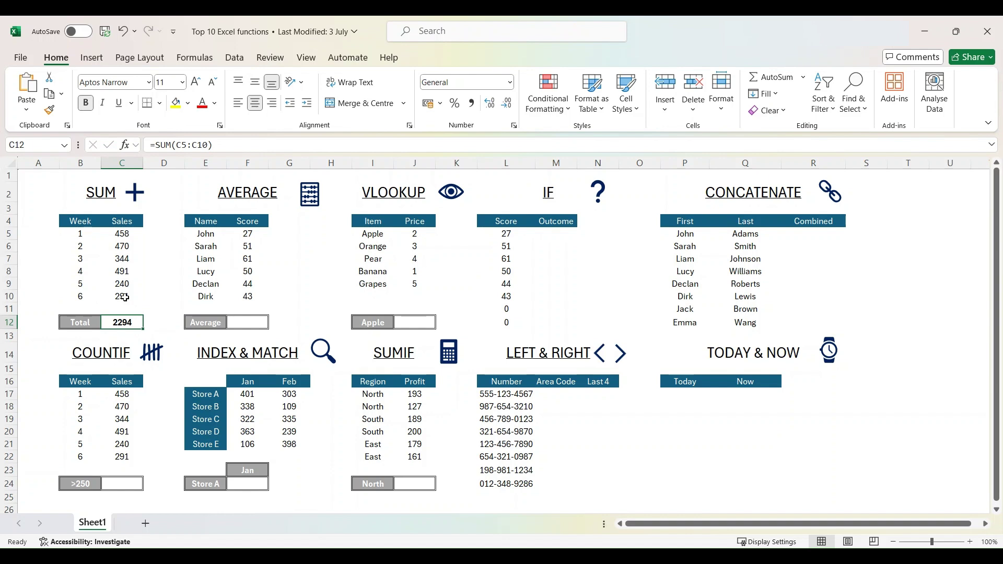
- Enter =AVERAGE(F5:F10) in F12 to average the six Scores, giving 46
left_click(250, 320)
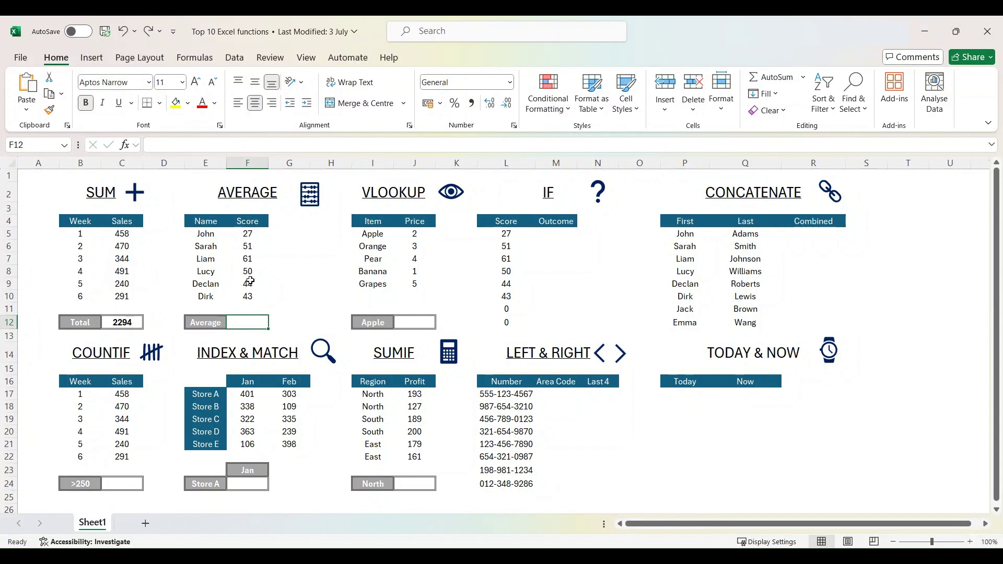
type("=AVERAG")
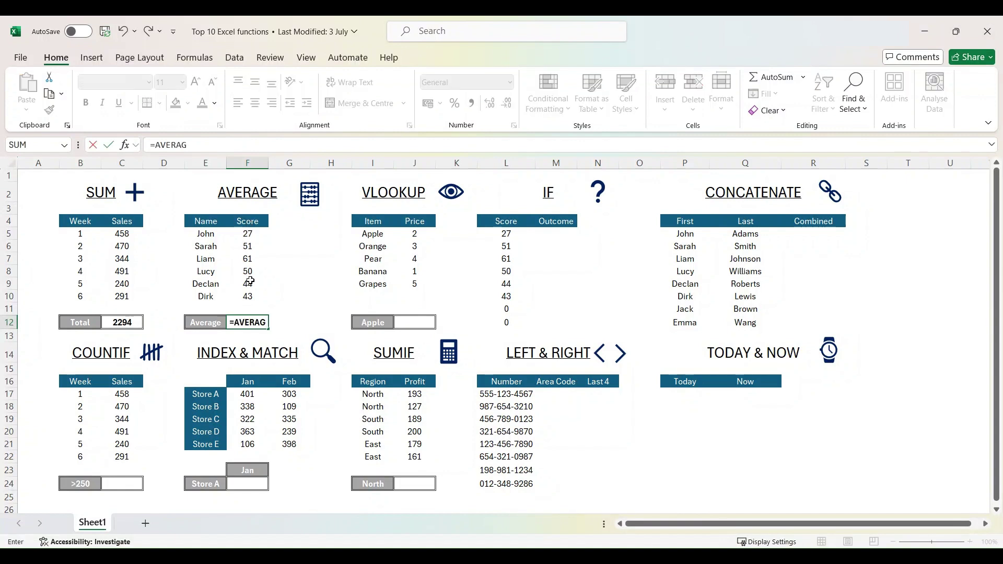
type("E(")
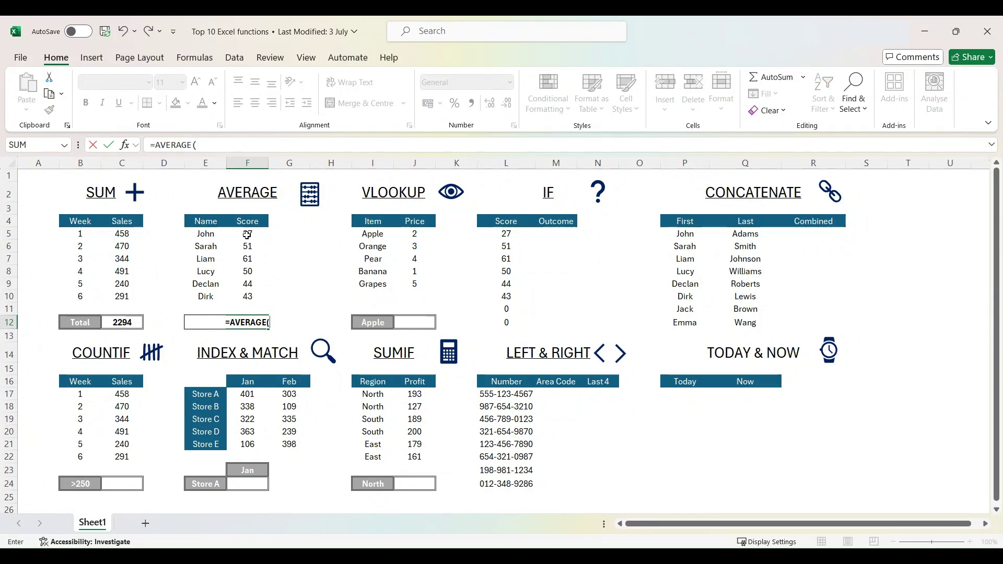
left_click_drag(247, 235, 247, 292)
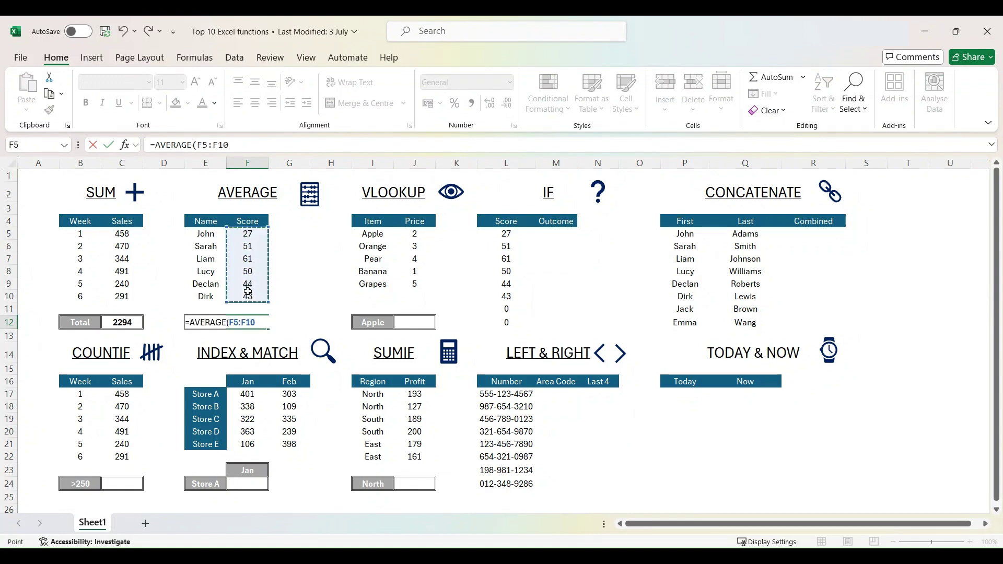
key("Return")
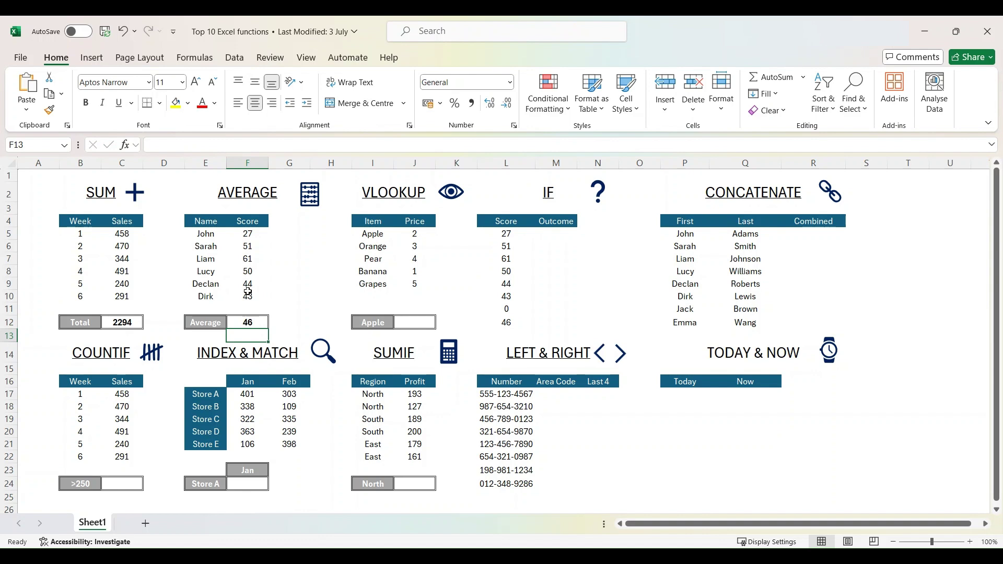
- Enter =VLOOKUP(I12,I5:J9,2,FALSE) in J12 to look up the item's Price
left_click(417, 321)
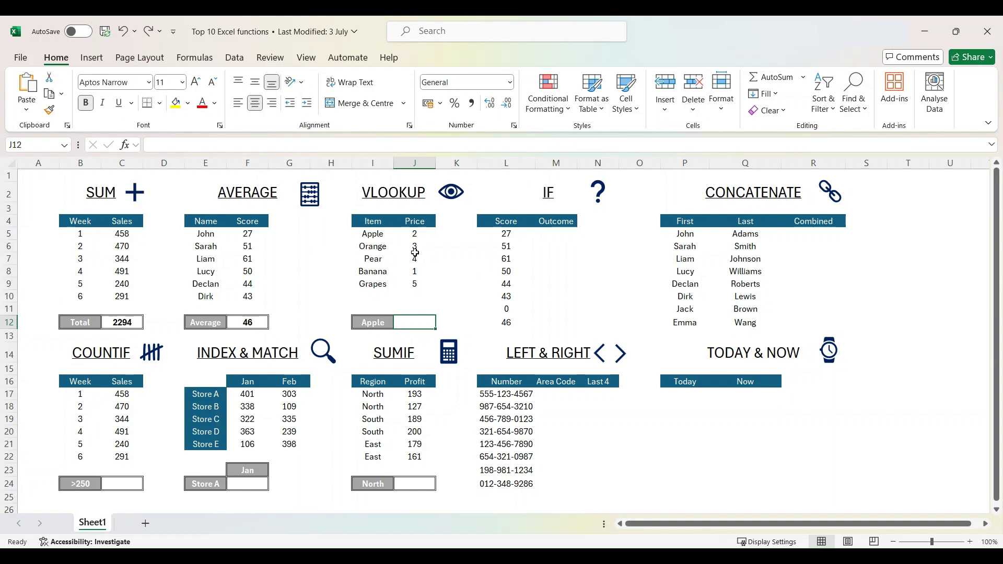
type("=VLOOKUP")
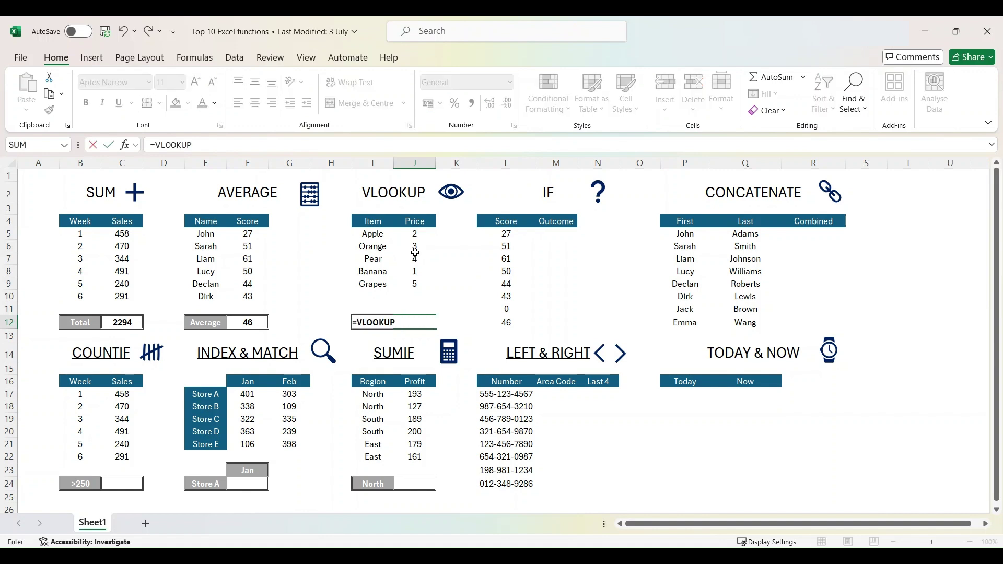
type("(I12,")
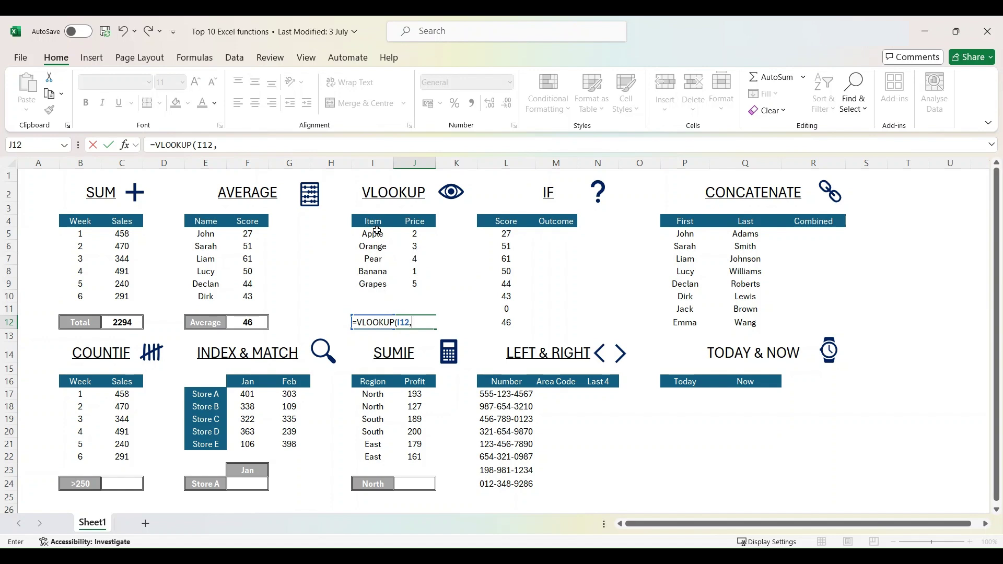
left_click_drag(377, 231, 402, 280)
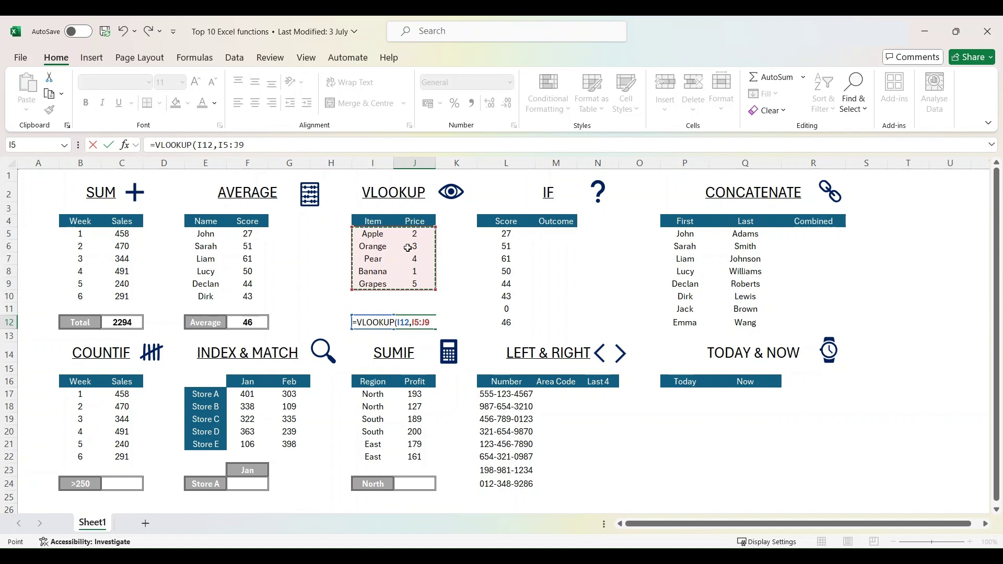
type(",2")
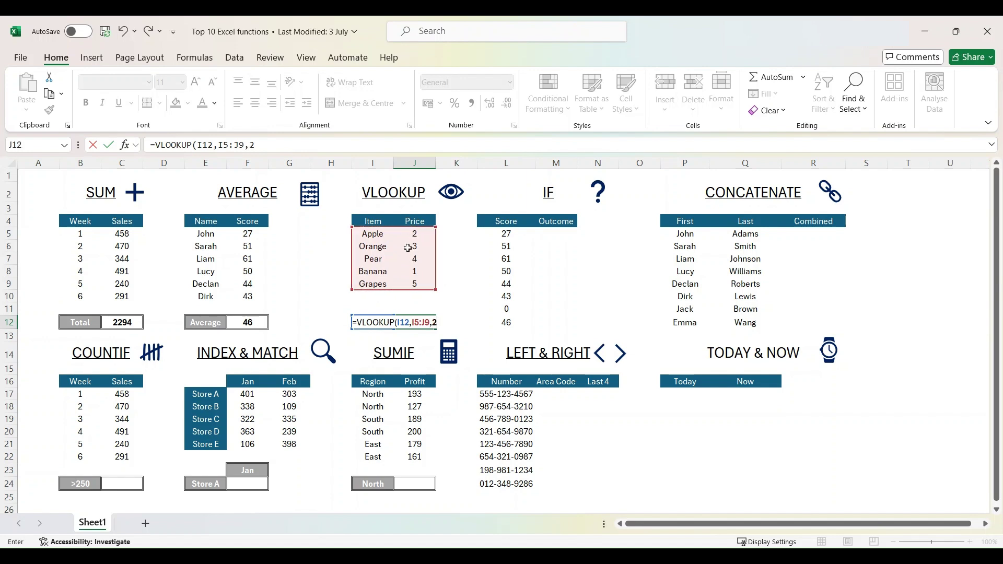
type(",FALSE)")
key("Return")
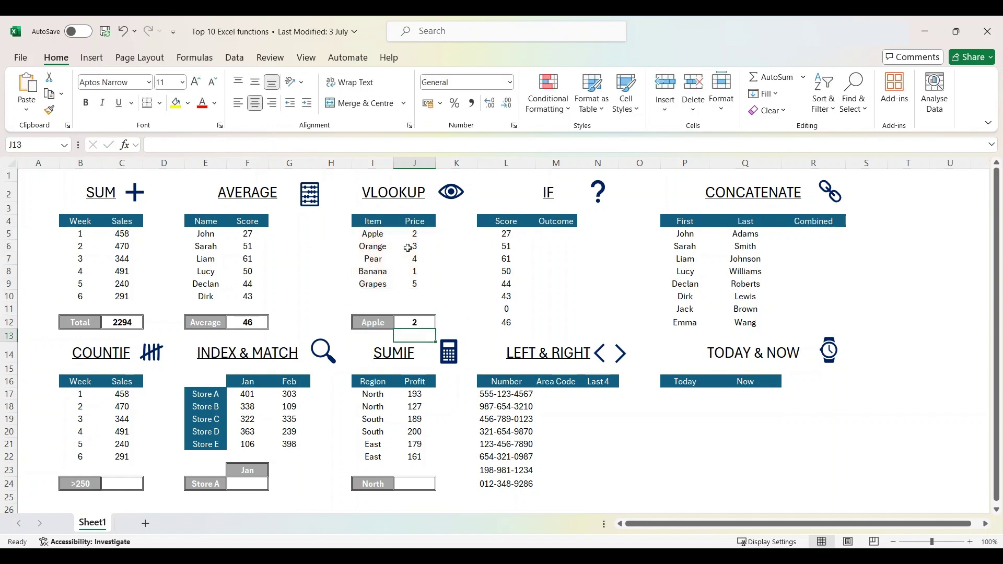
- Change the lookup item in I12 to Orange so the price returns 3
key("Up")
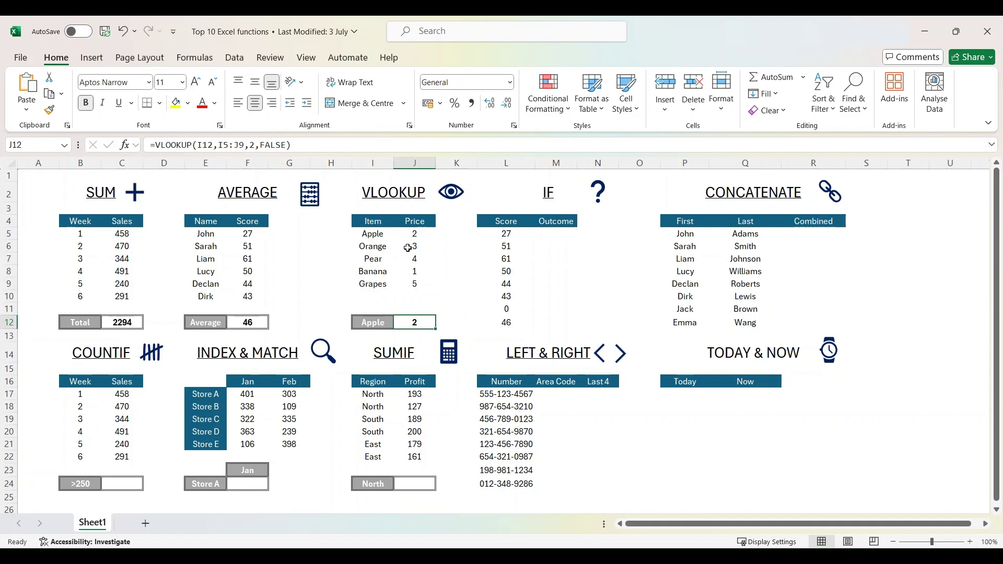
key("Left")
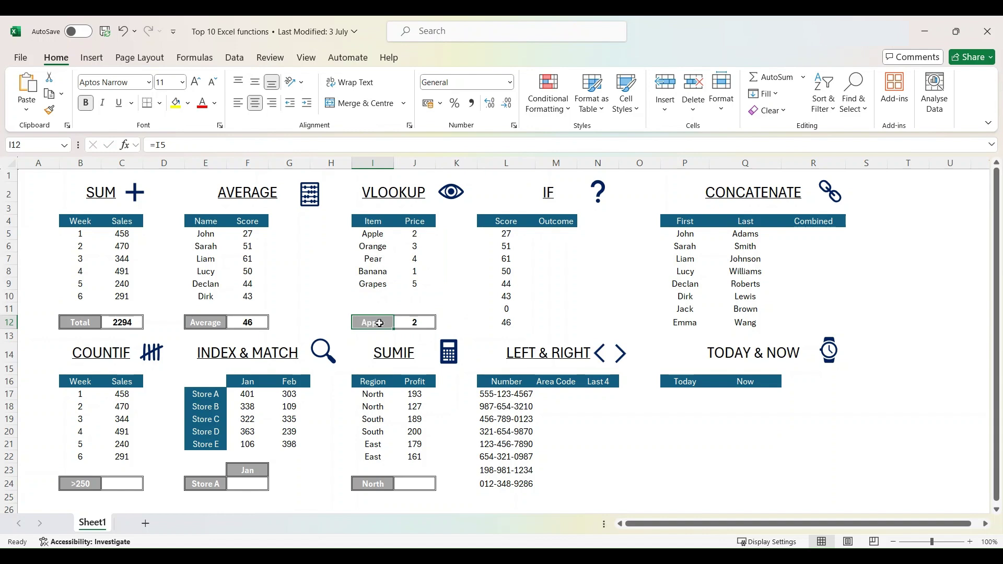
type("Orange")
key("Return")
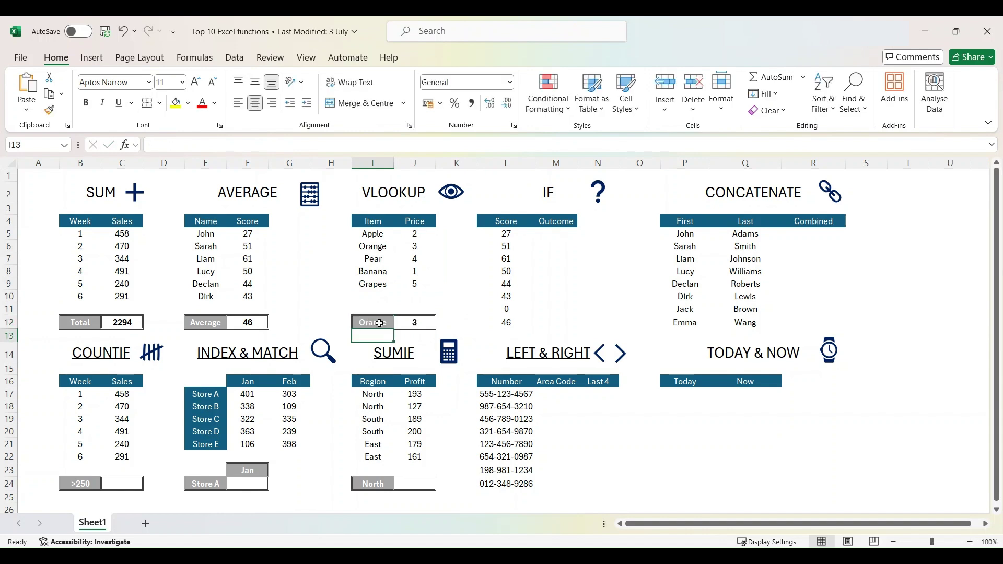
key("Up")
key("Right")
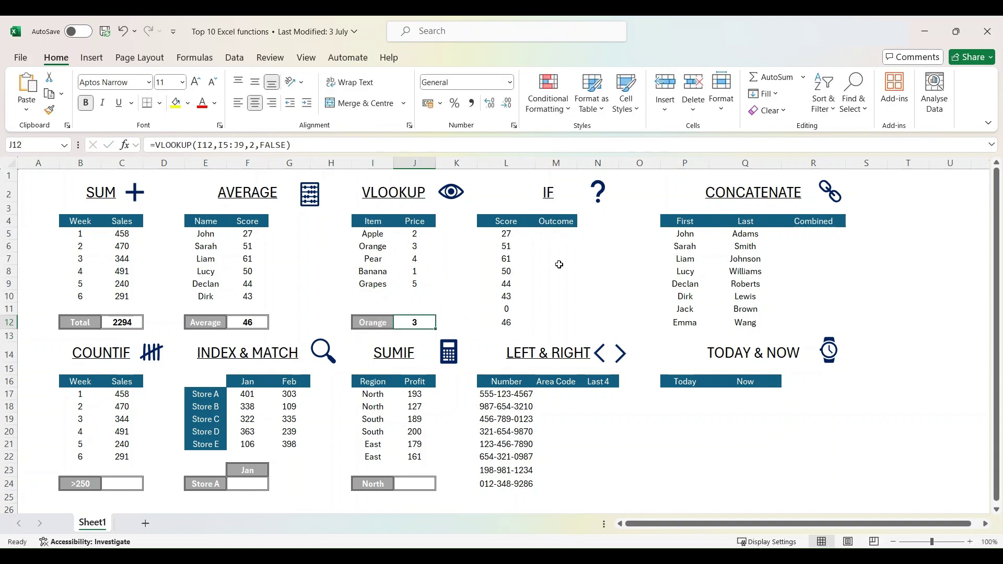
left_click(558, 234)
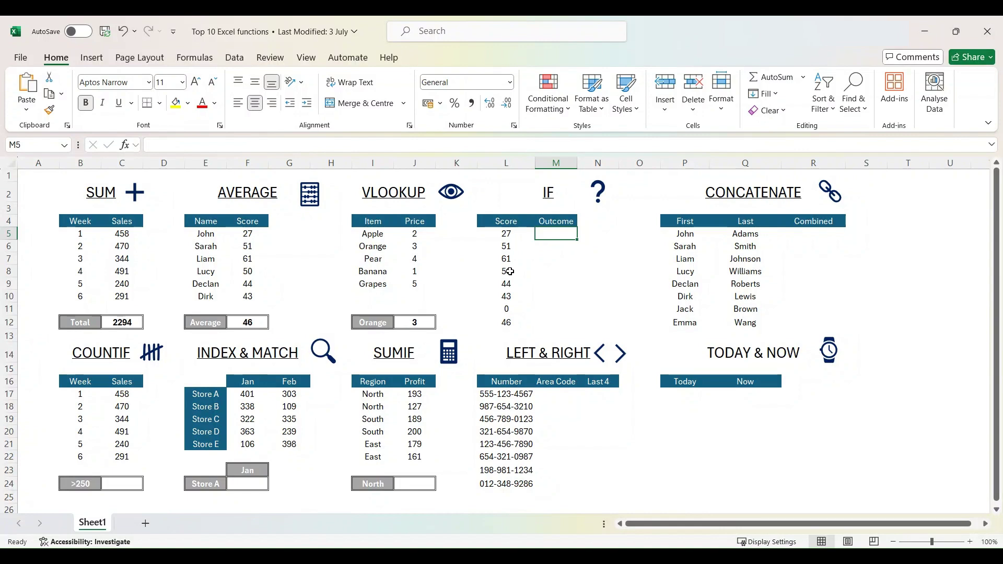
- Enter =IF(L5>50,"Pass","Fail") in M5 and fill it down the Outcome column to M12
type("=if(")
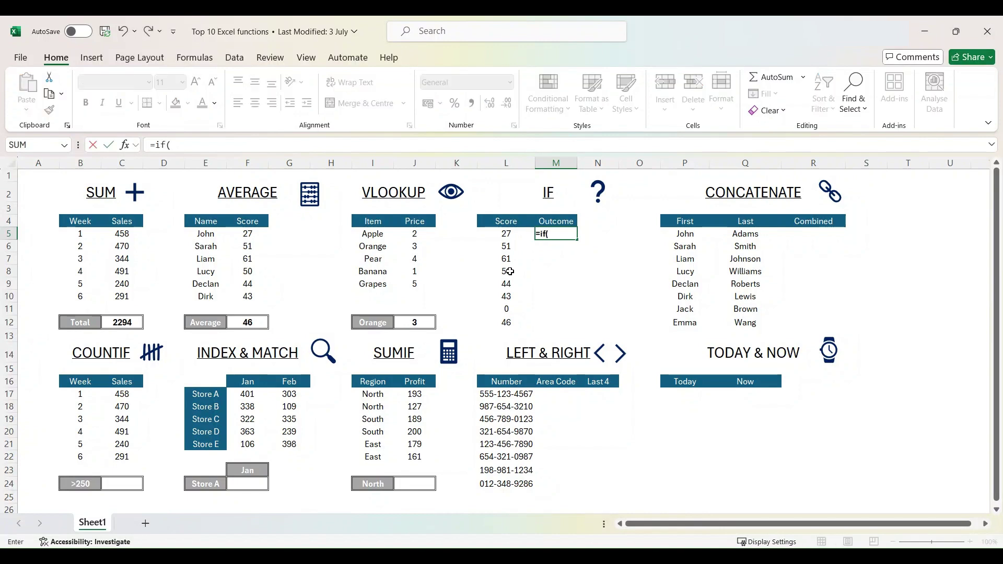
key("Left")
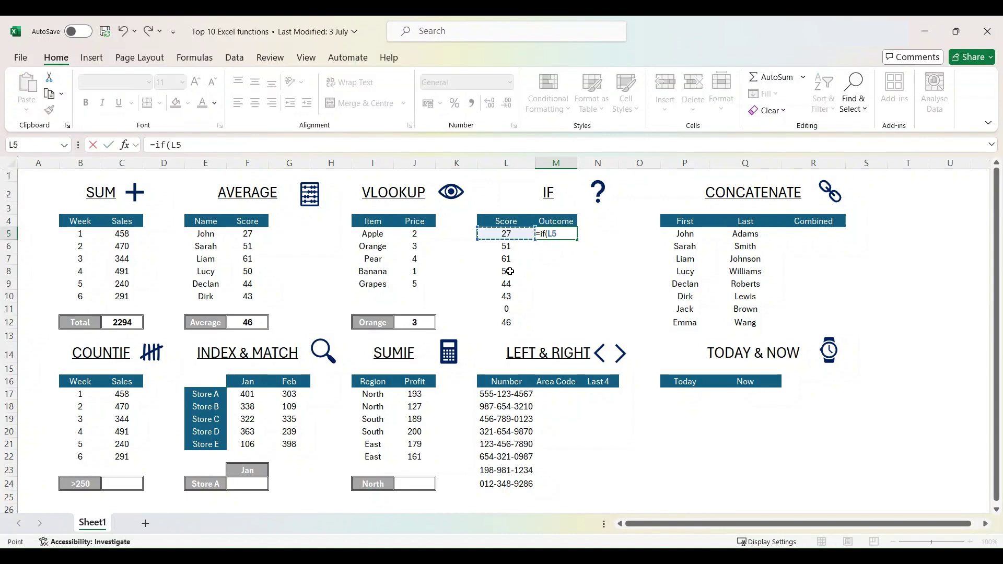
type(">")
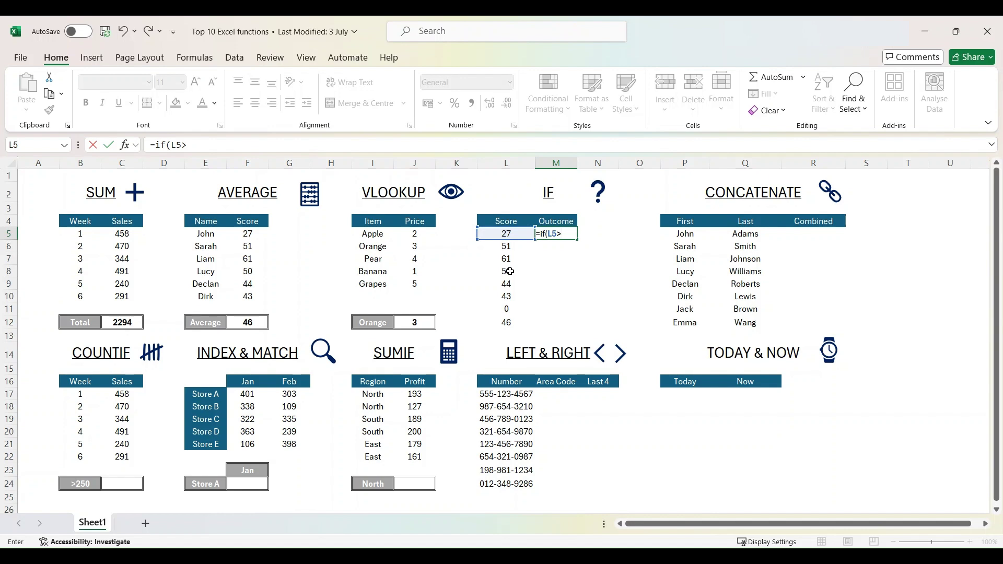
type("50,\"P")
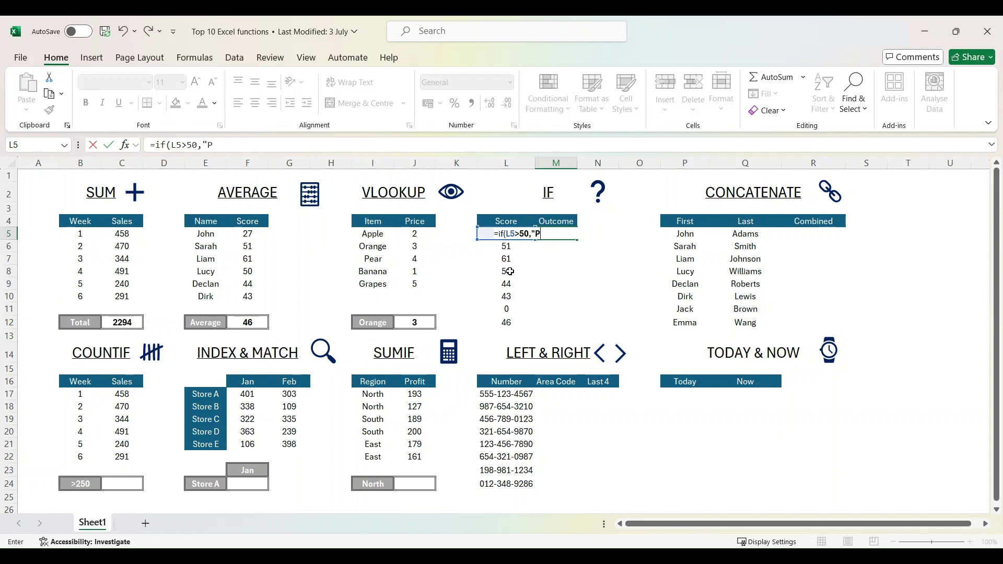
type("ass\",\"Fail\")")
key("Return")
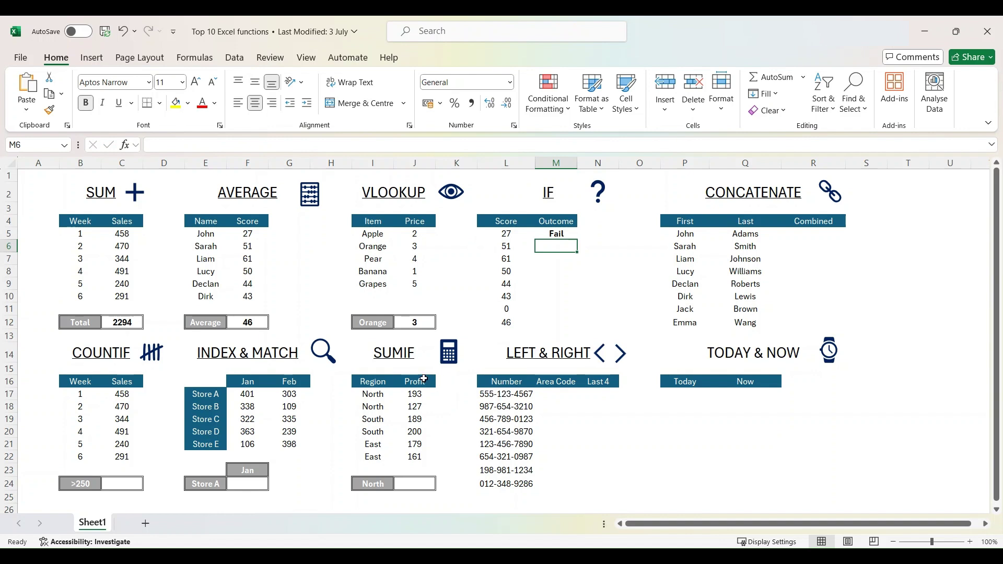
left_click(564, 235)
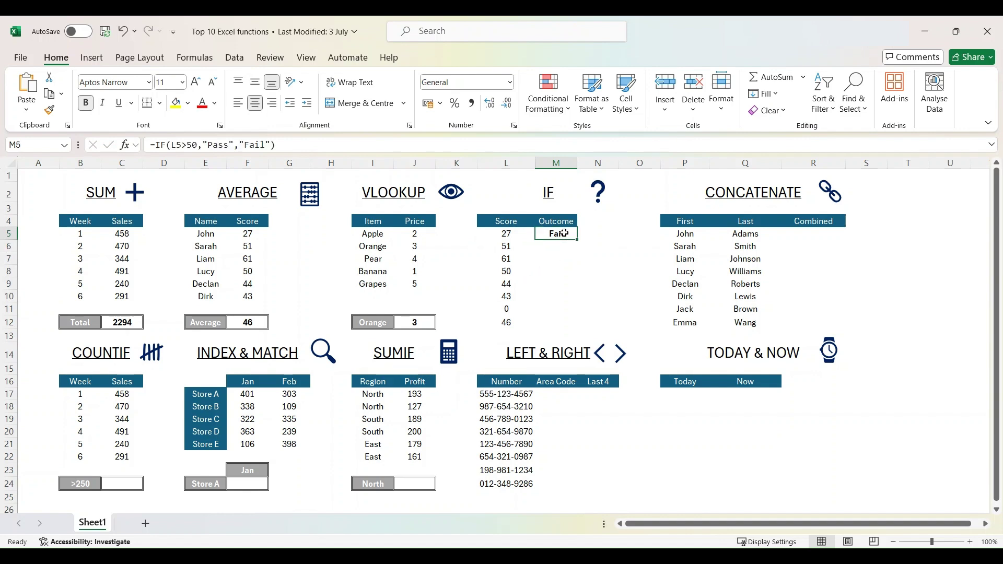
double_click(578, 240)
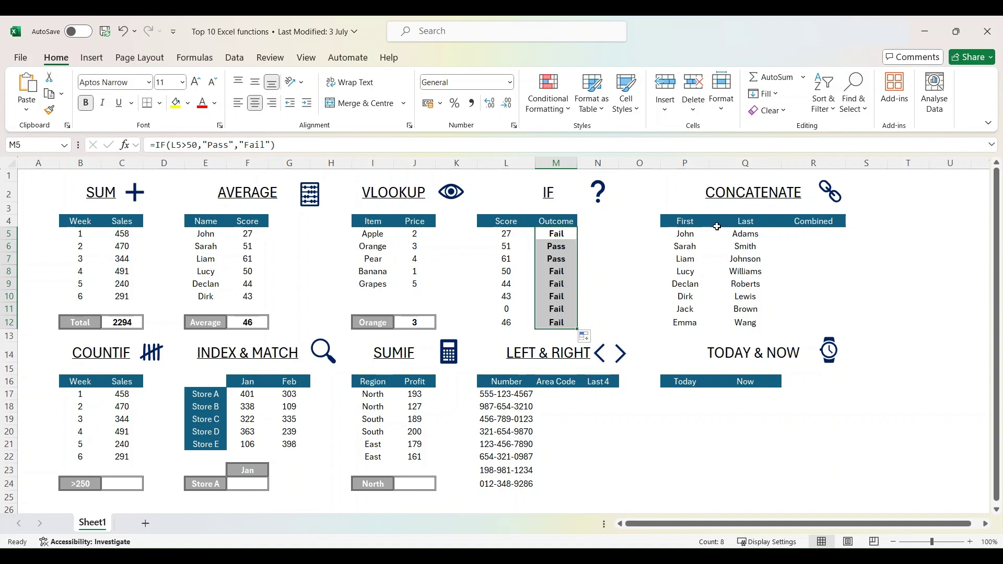
left_click(808, 235)
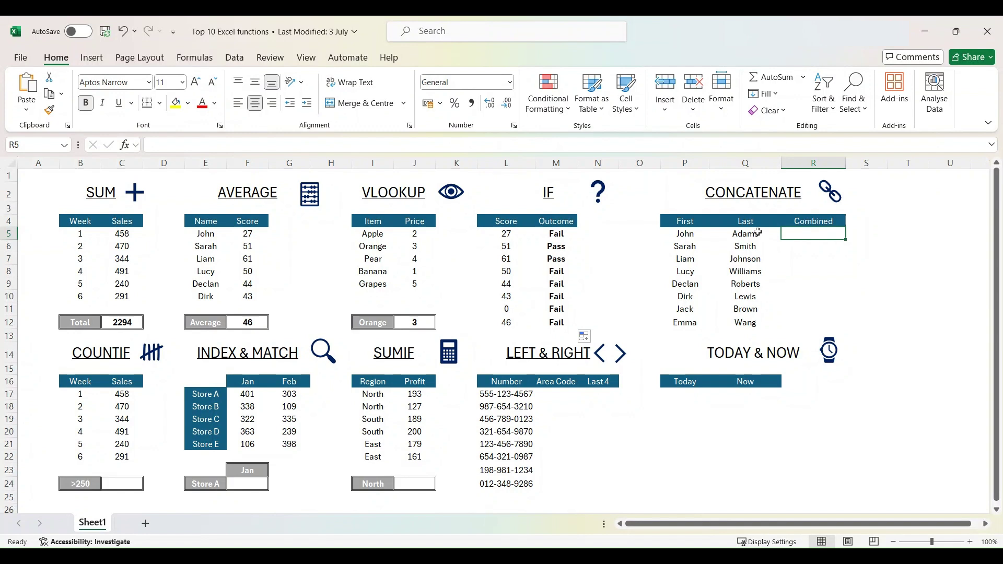
- Enter =CONCATENATE(P5," ",Q5) in R5 and fill it down to R12 for full names
type("=CONCATENATE(")
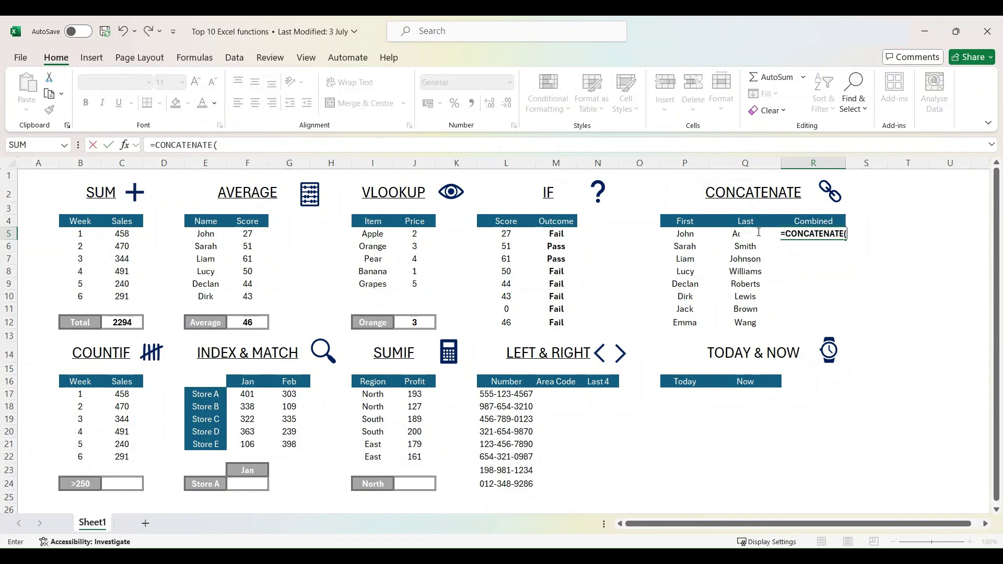
left_click(693, 234)
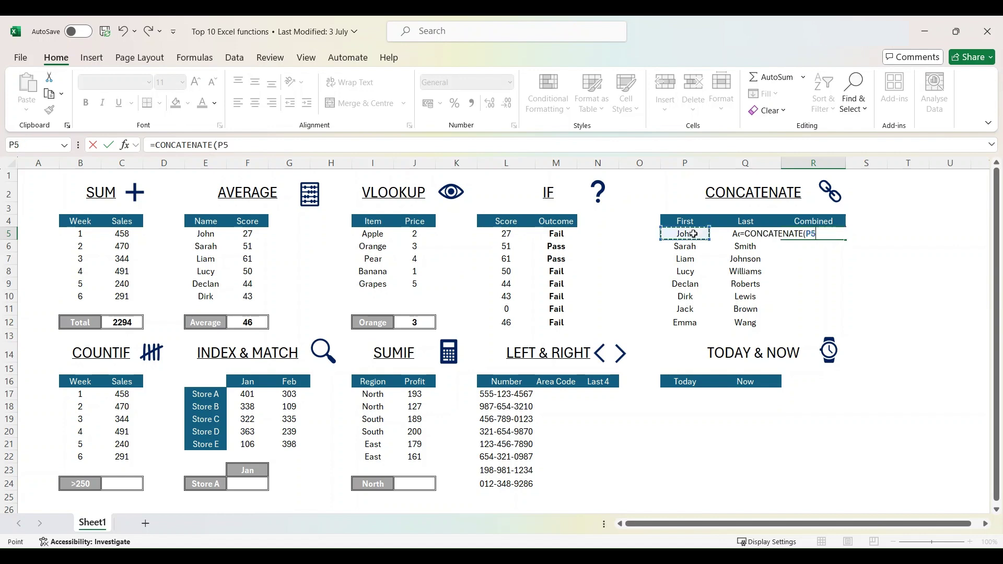
type(",\" \",Q5)")
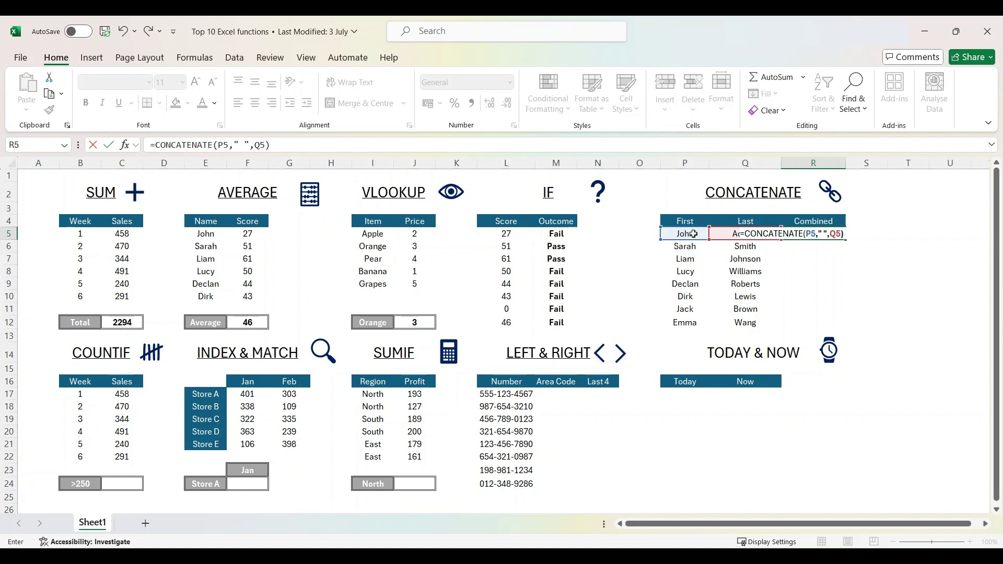
key("Return")
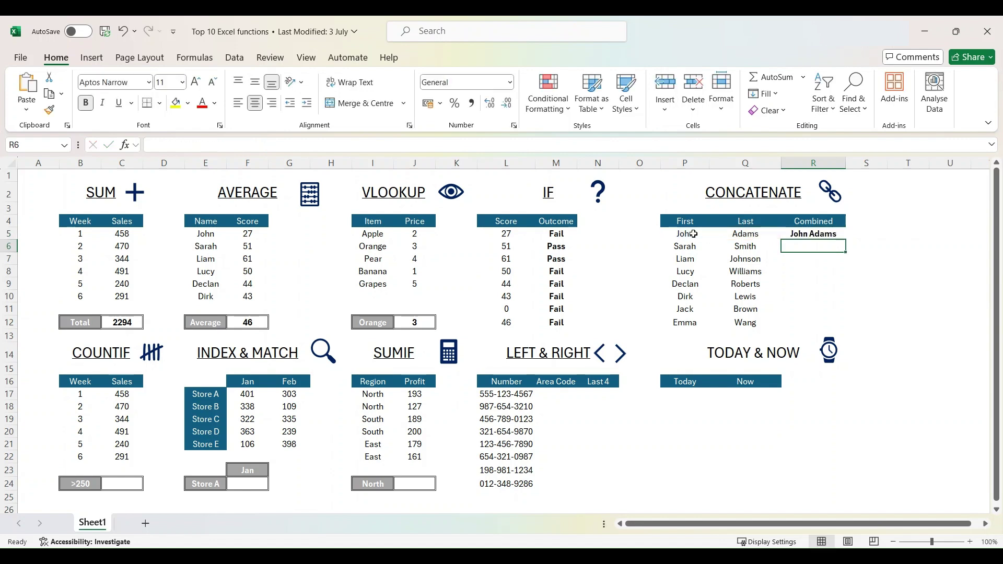
left_click(837, 232)
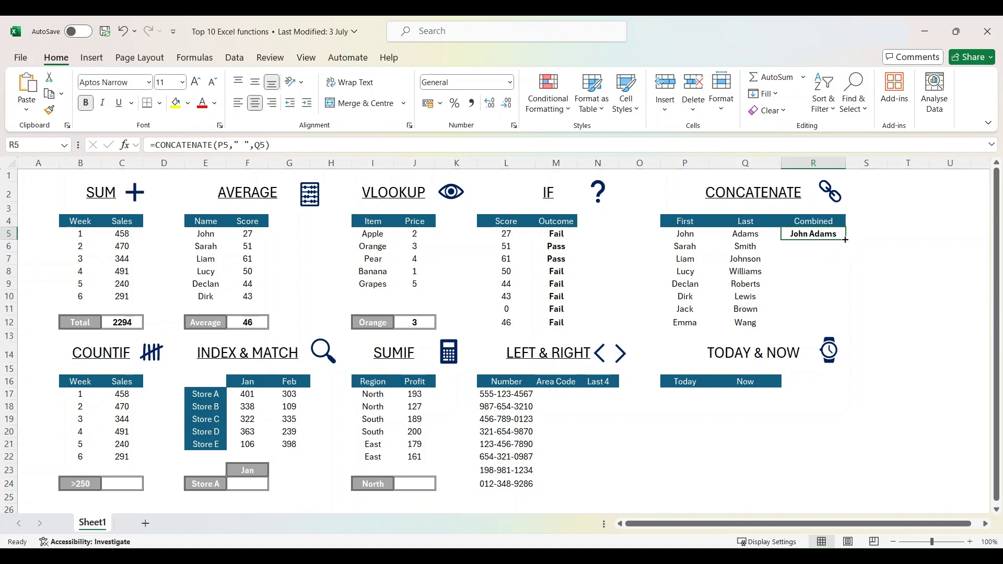
double_click(845, 239)
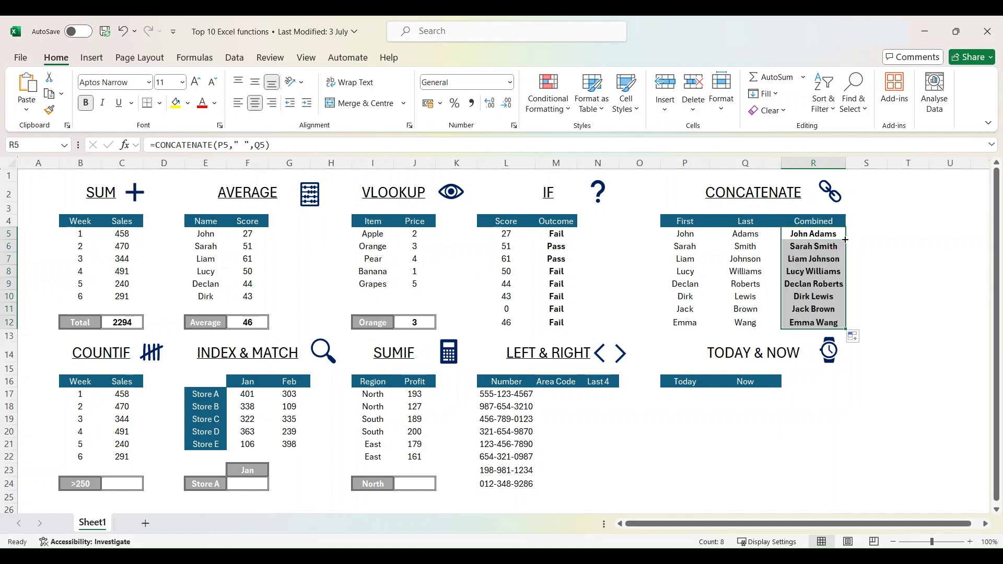
left_click(805, 235)
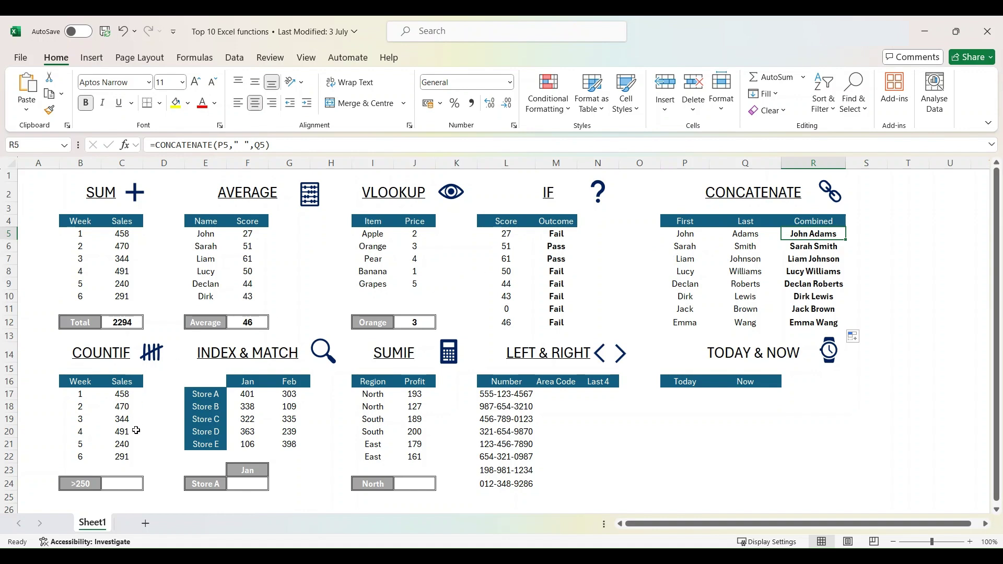
- Enter =COUNTIF(C17:C22,">250") in C24 to count Sales above 250, giving 5
left_click(130, 484)
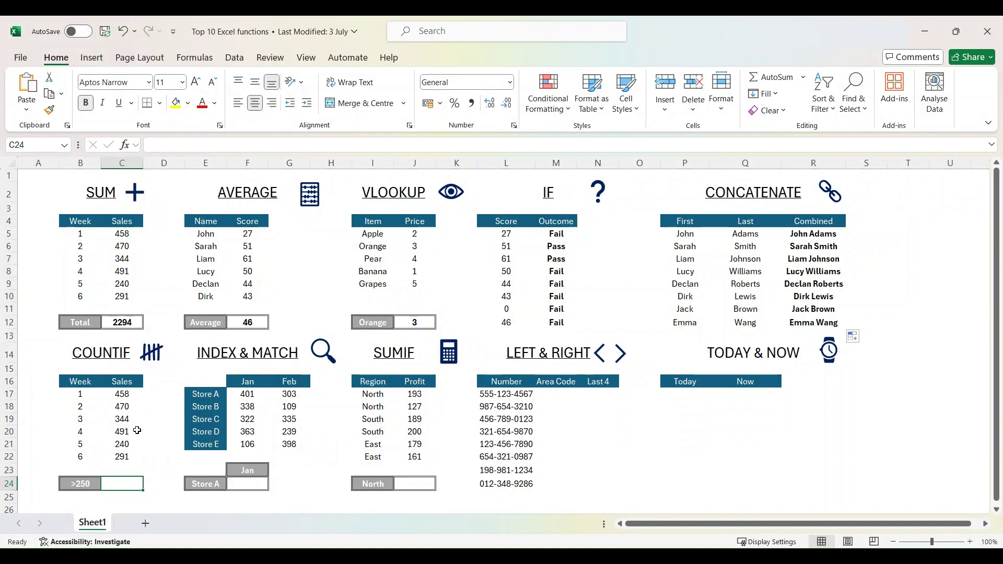
type("=COUNTIF(")
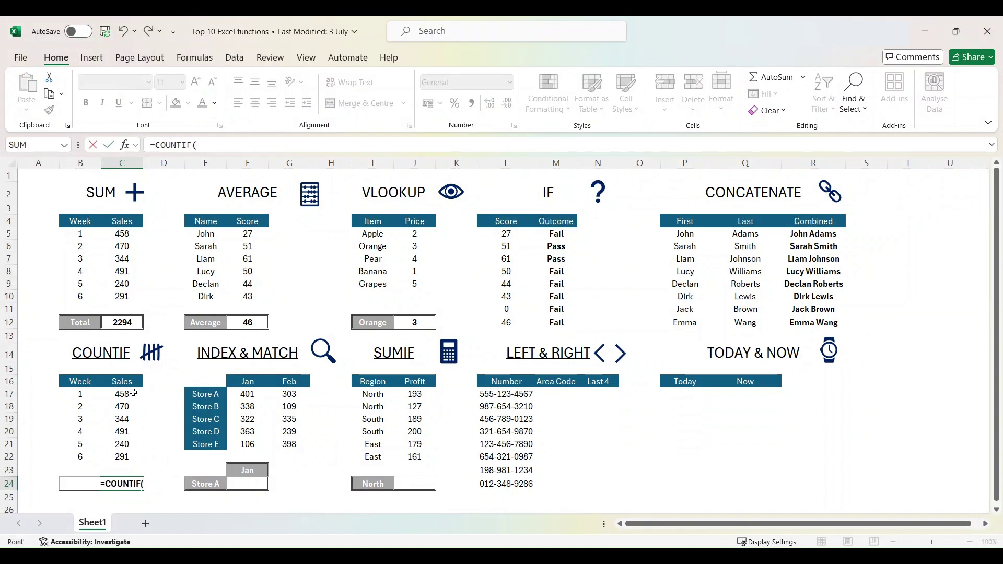
left_click_drag(131, 393, 135, 458)
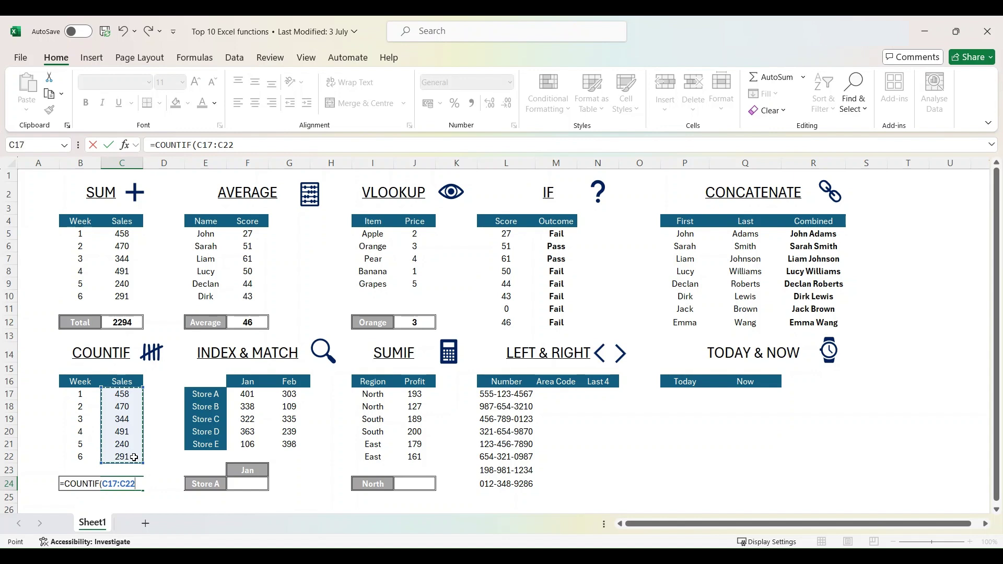
type(",\">250\")")
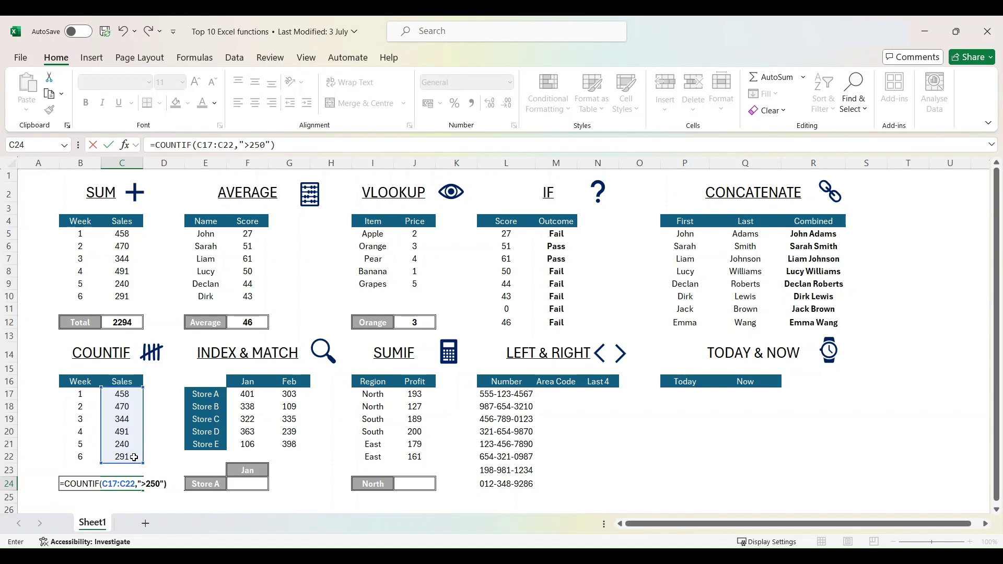
key("Return")
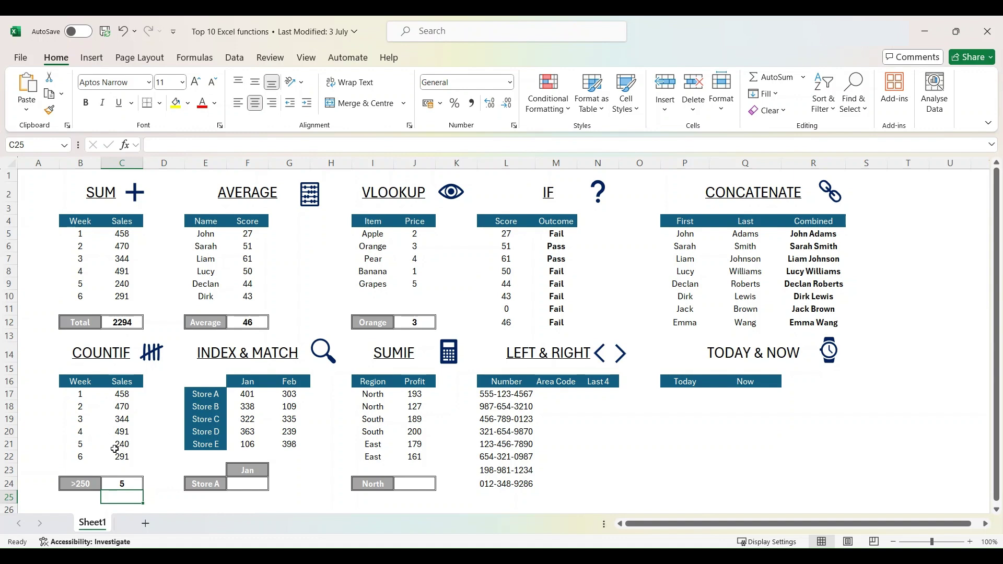
- In F24 start an INDEX over E16:G21 with a row MATCH of E24 against E16:E21
left_click(258, 488)
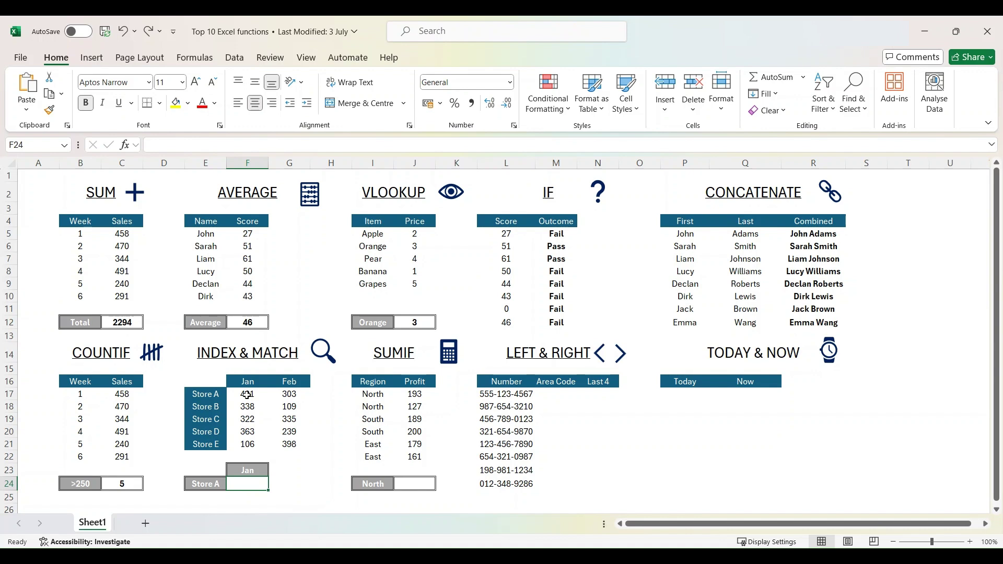
type("=INDEX(")
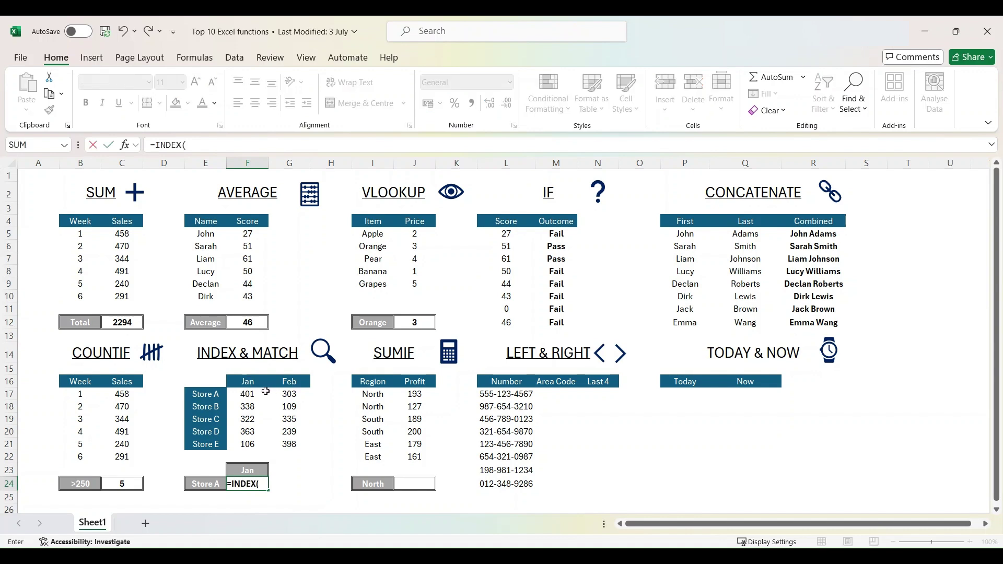
left_click_drag(221, 385, 285, 443)
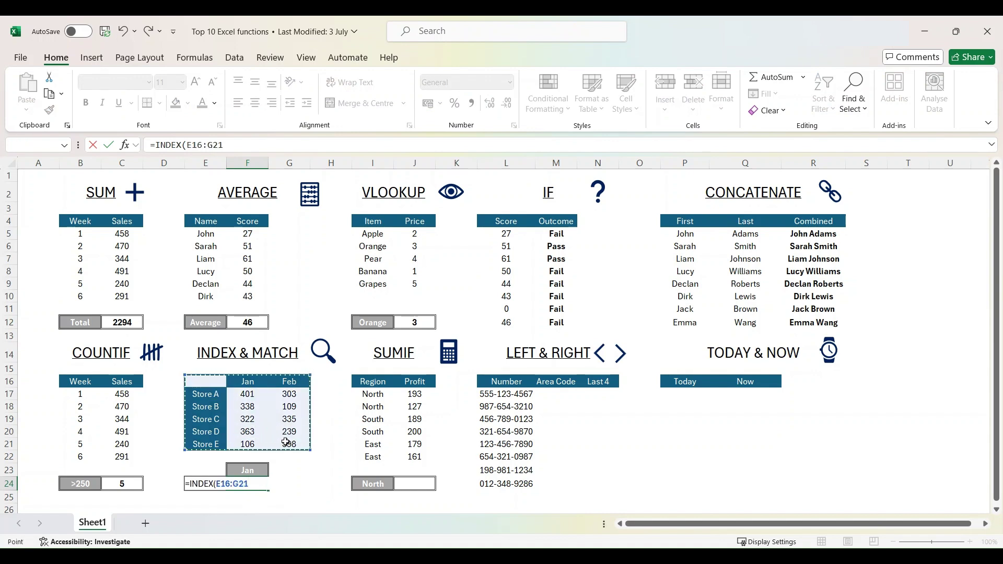
type(",")
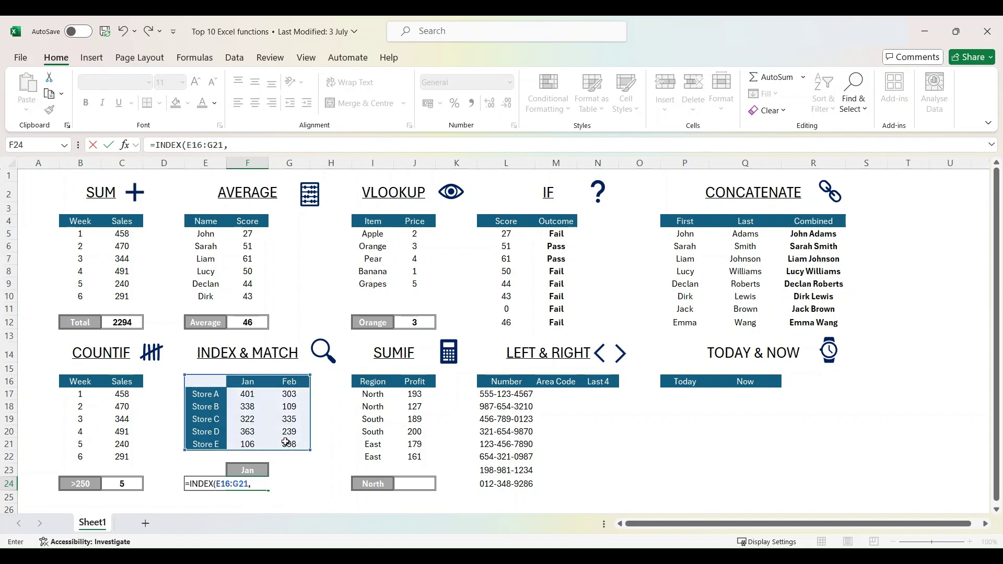
type("MATCH(")
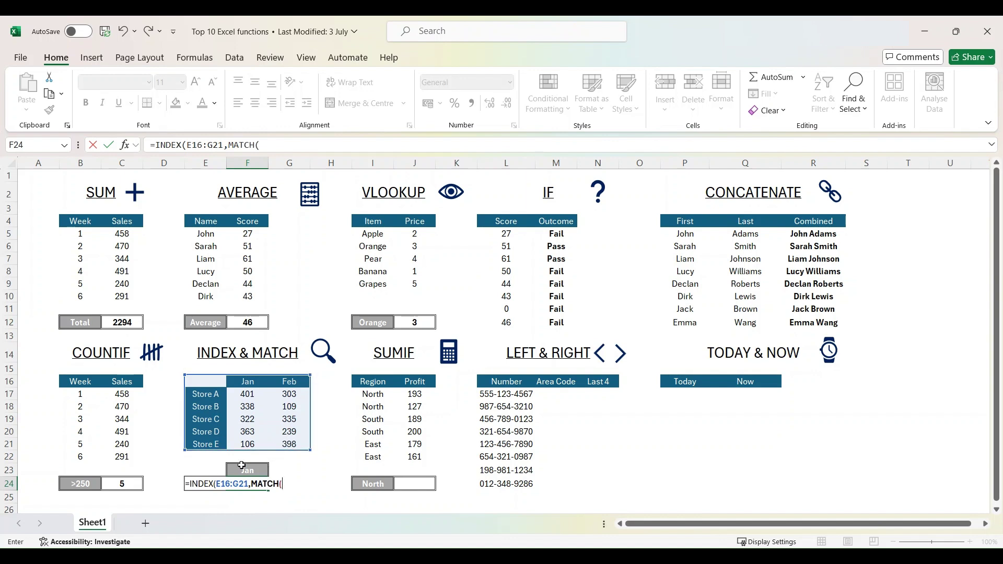
key("Left")
type(",")
left_click_drag(210, 380, 208, 444)
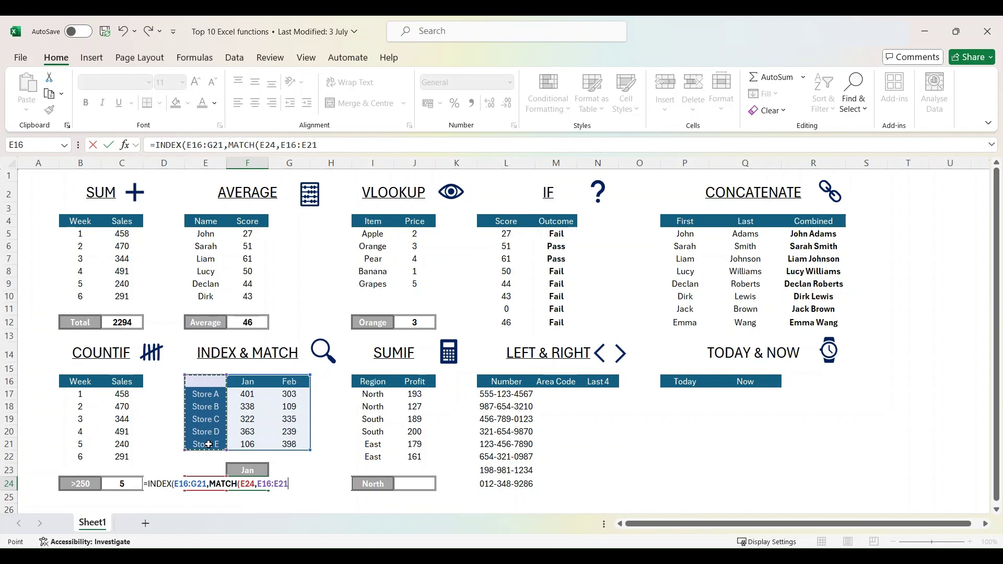
- Add a column MATCH of F23 against E16:G16 and commit, returning 401 for Store A in Jan
type(",FALSE")
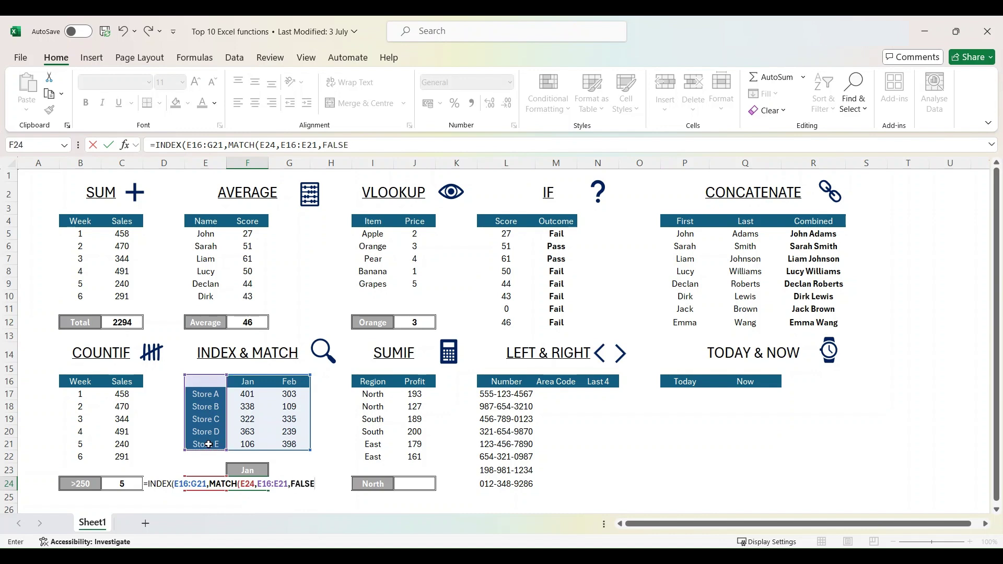
type("),MATCH(")
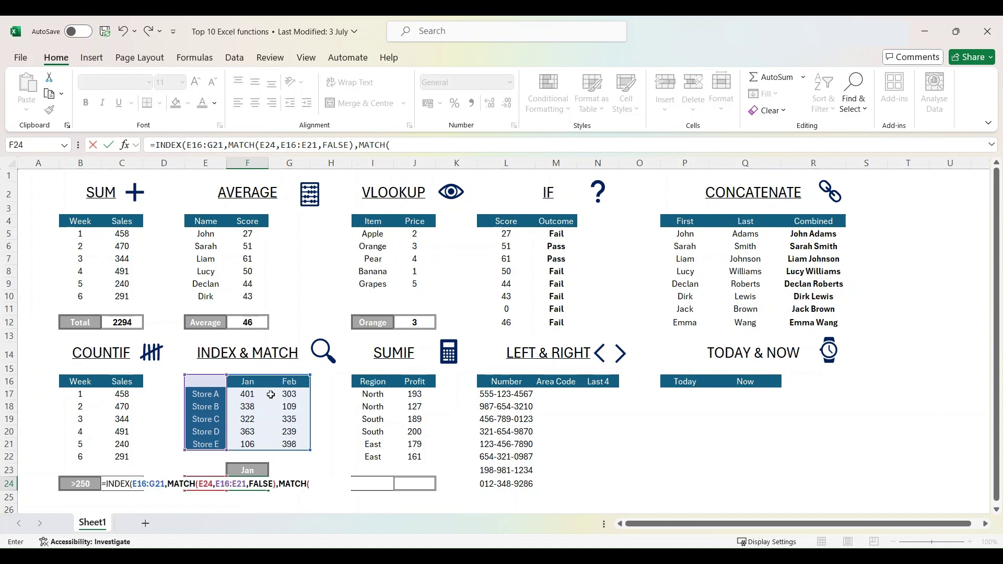
left_click(259, 471)
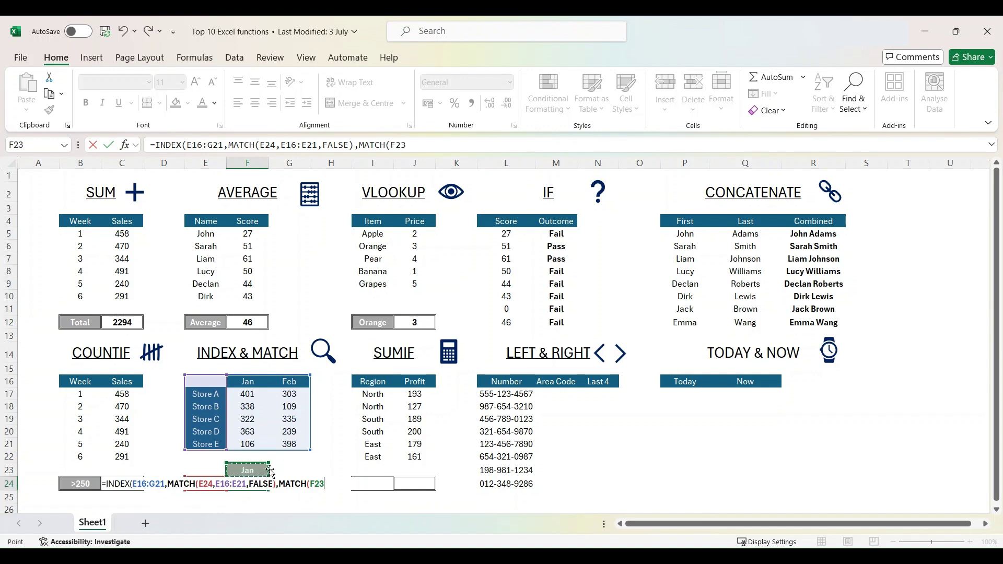
type(",")
left_click_drag(199, 383, 298, 384)
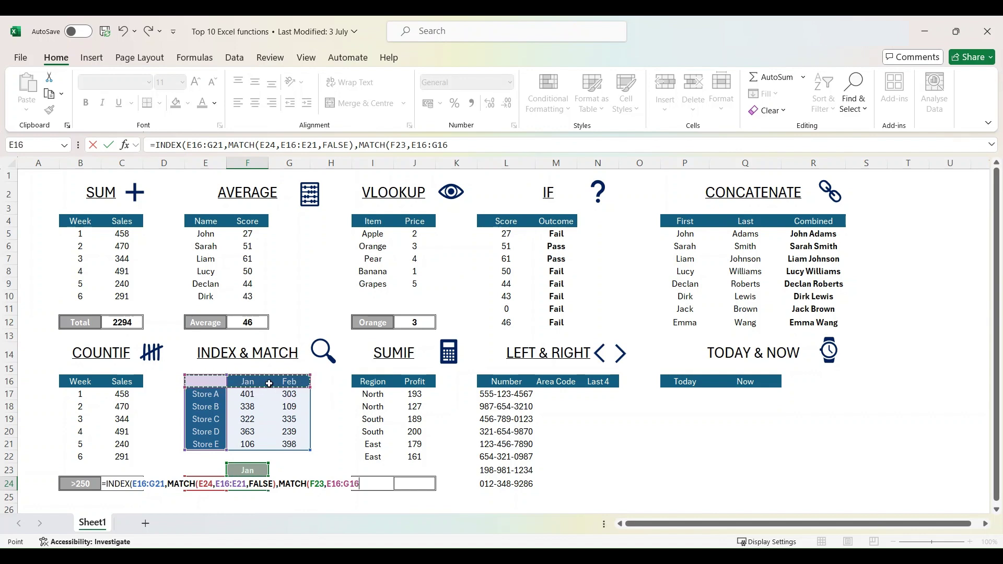
type(",FALSE")
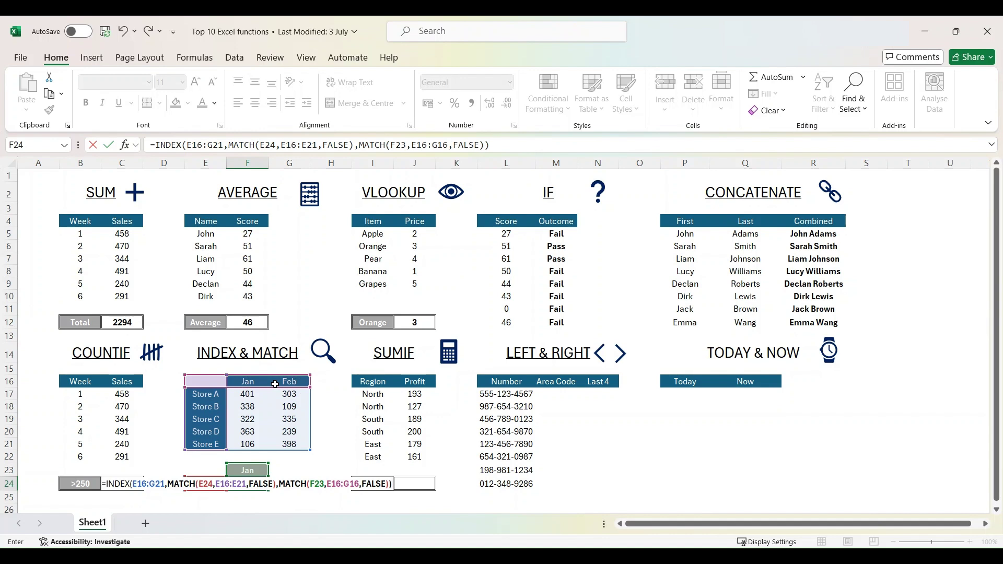
key("Return")
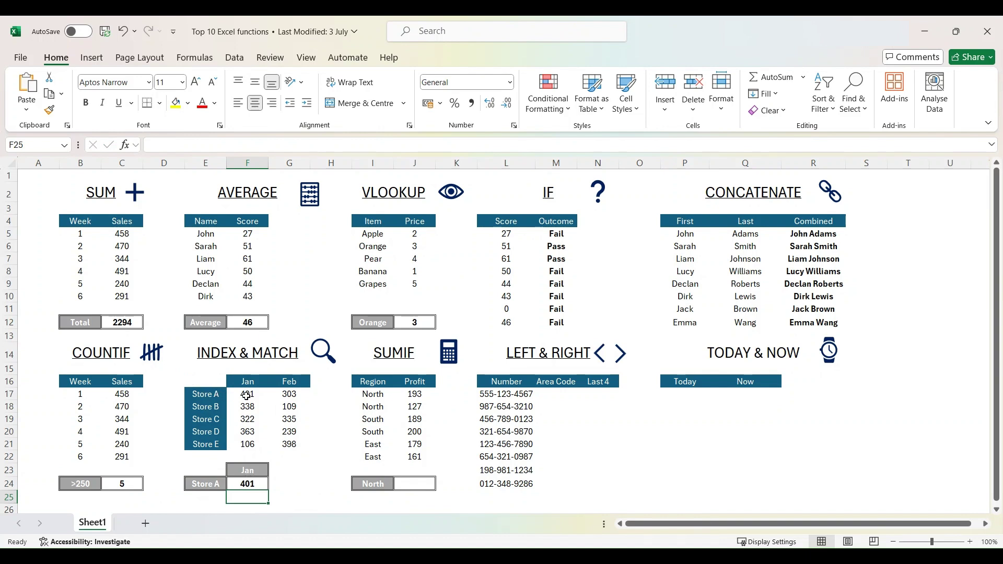
- Change the store in E24 to B and the month in F23 to Feb, returning 109
left_click(218, 483)
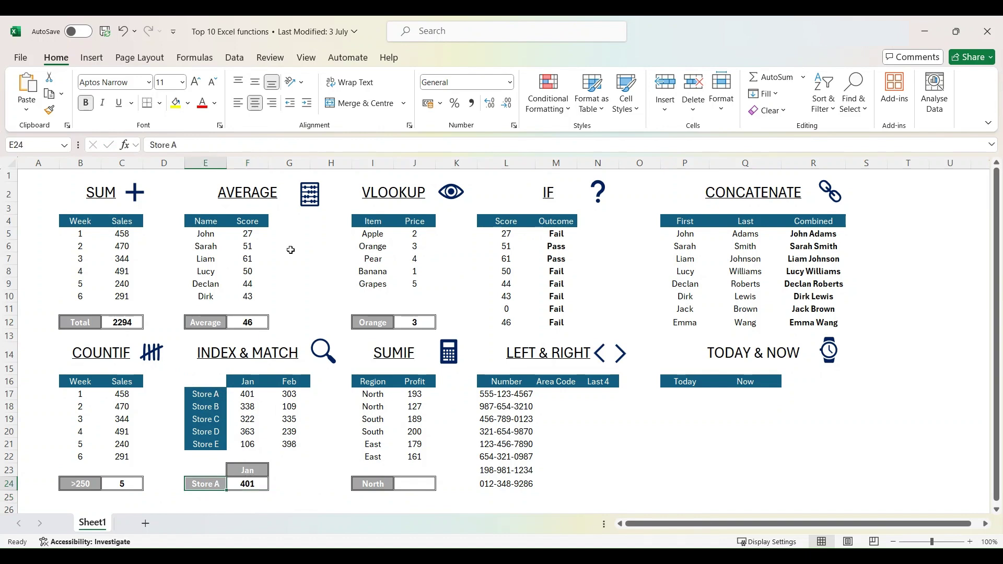
left_click(293, 141)
key("BackSpace")
type("B")
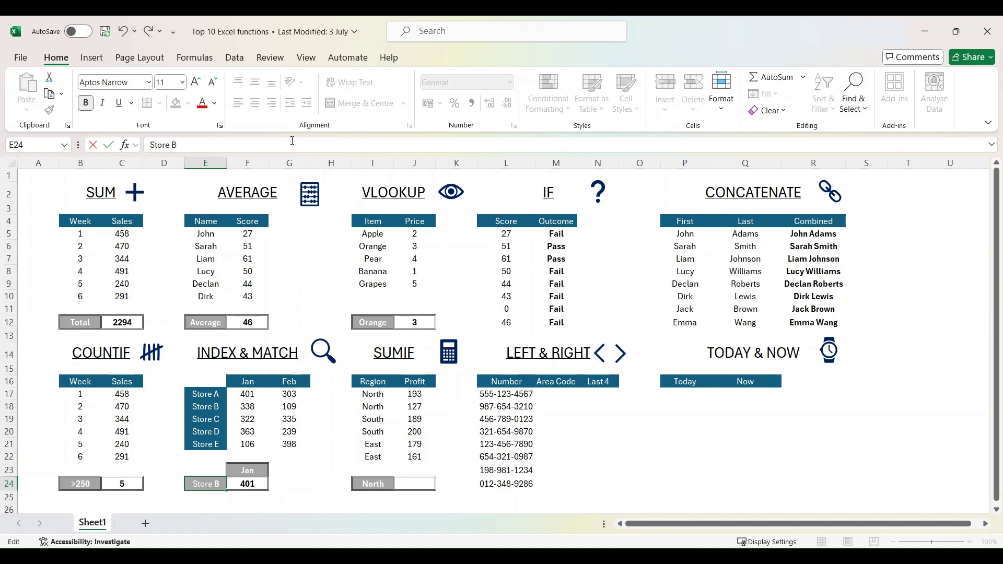
key("Return")
key("Up")
key("Up")
key("Right")
type("F")
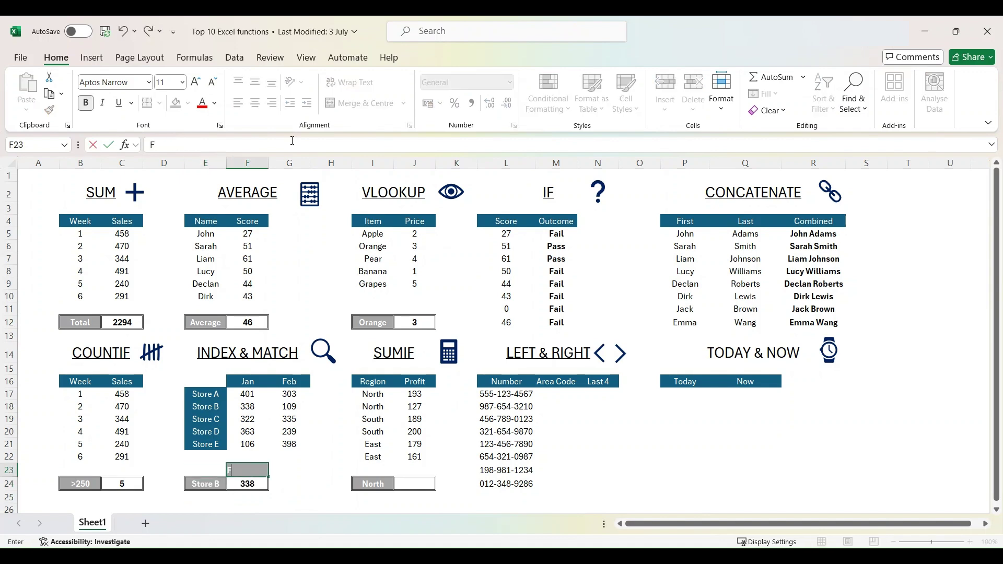
type("eb")
key("Return")
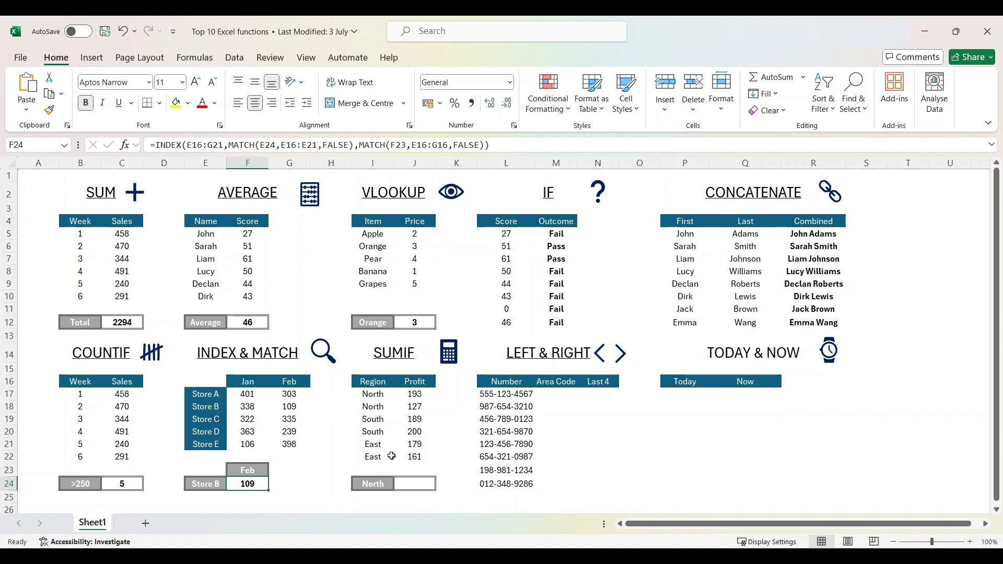
left_click(415, 480)
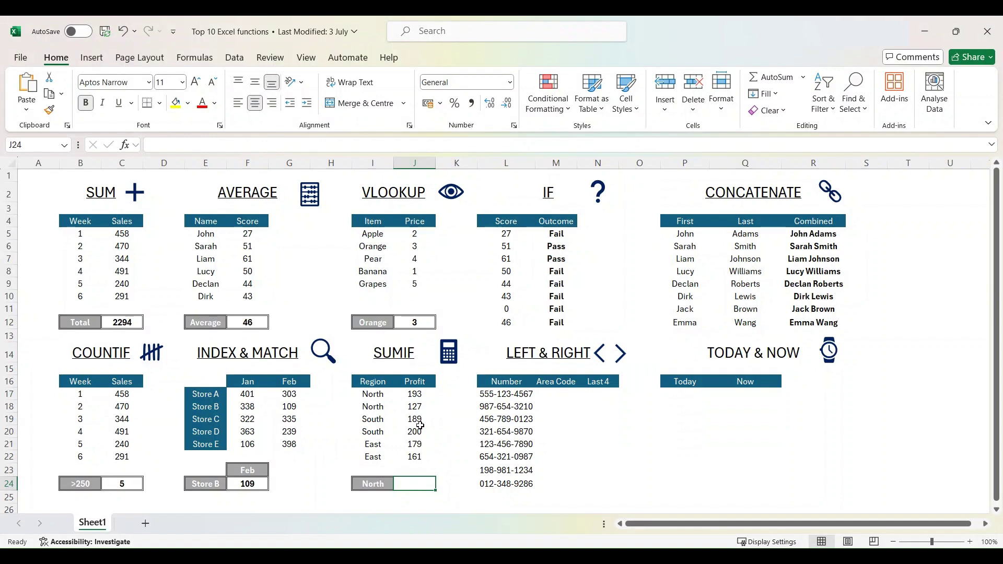
- Enter =SUMIF(I17:I22,I24,J17:J22) in J24 to total North profit as 320
type("=SUMIF(")
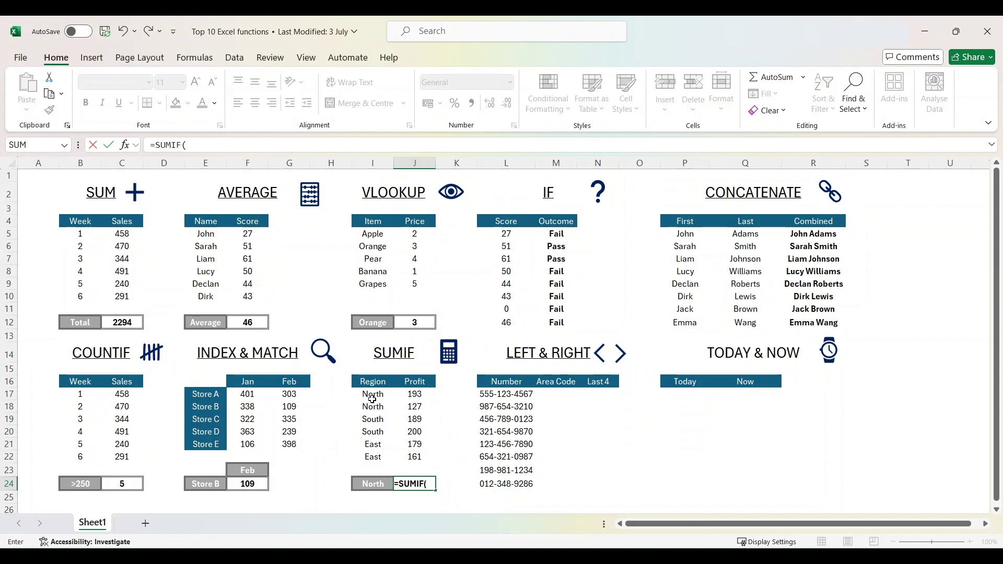
left_click_drag(373, 398, 374, 453)
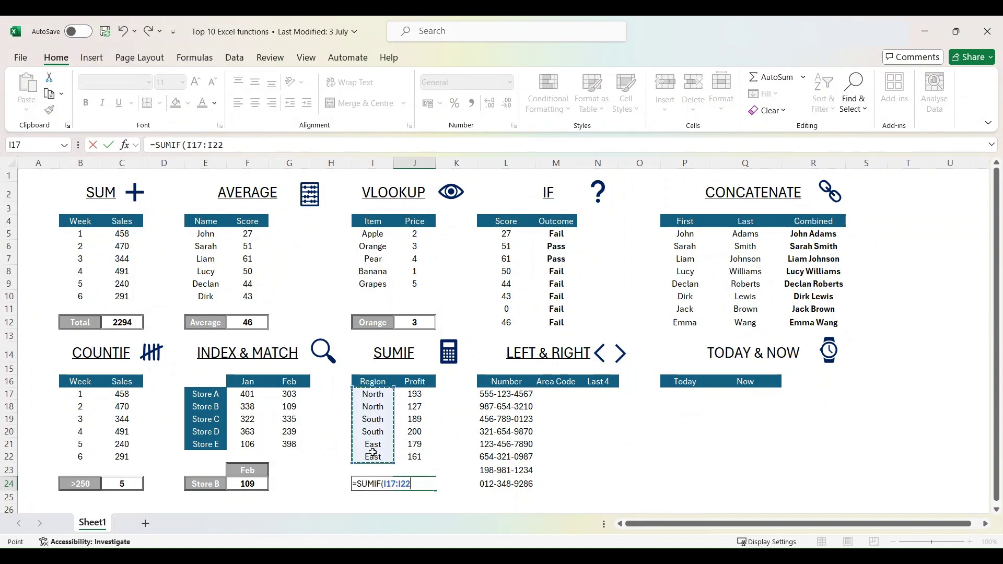
type(",I24,")
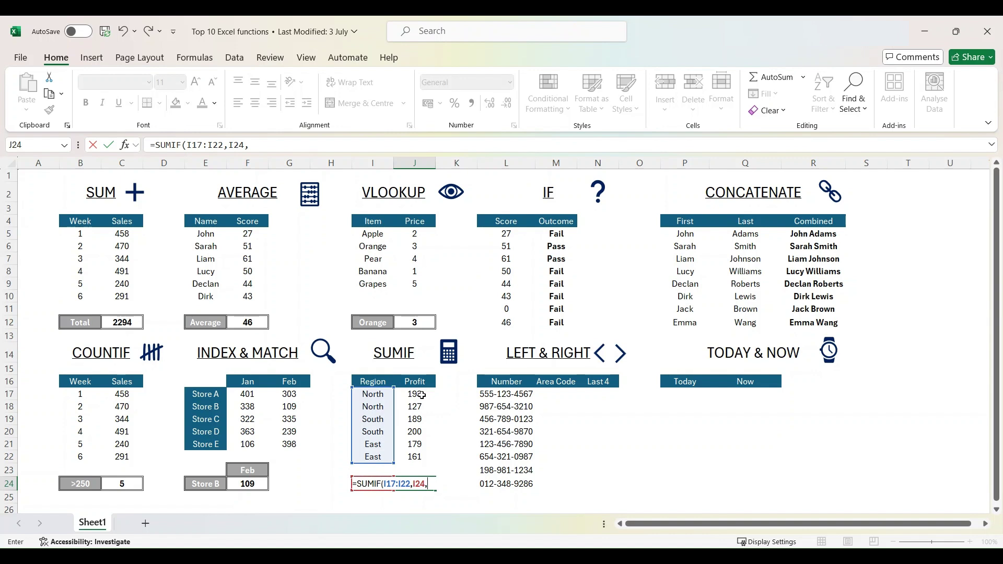
left_click_drag(420, 393, 420, 457)
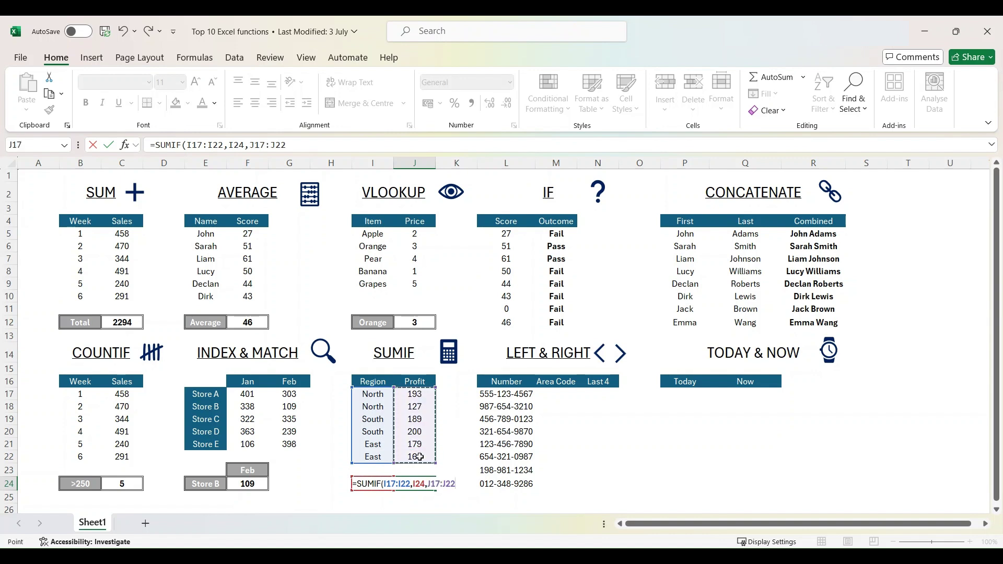
key("Return")
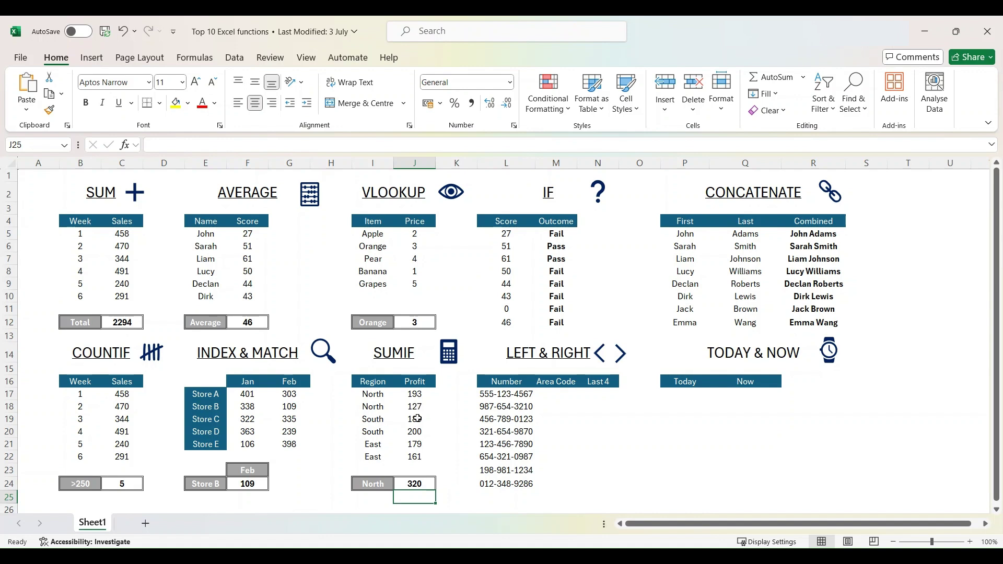
- Enter =LEFT(L17,3) in M17 to pull the area code 555 from the first phone number
left_click(551, 393)
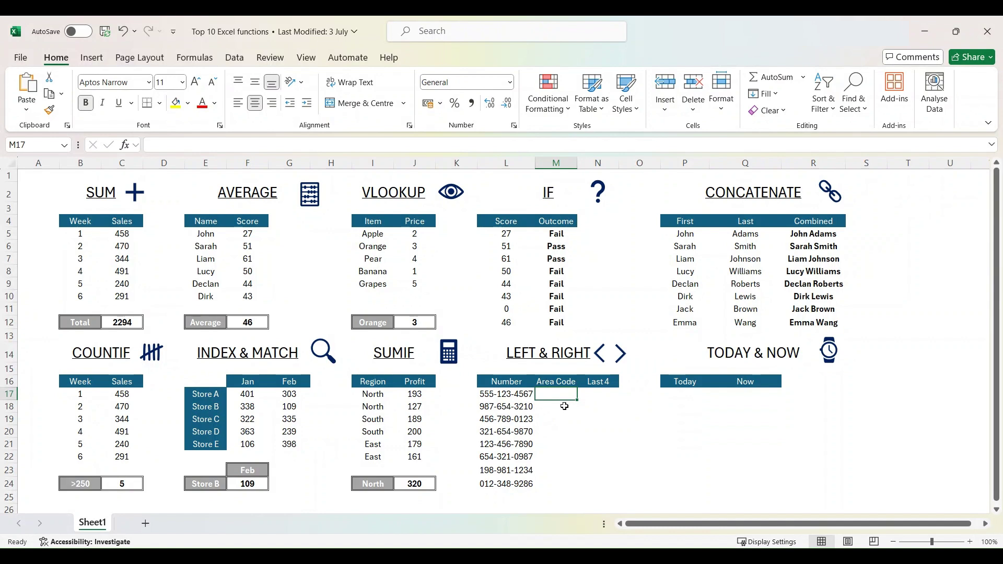
type("=LEFT")
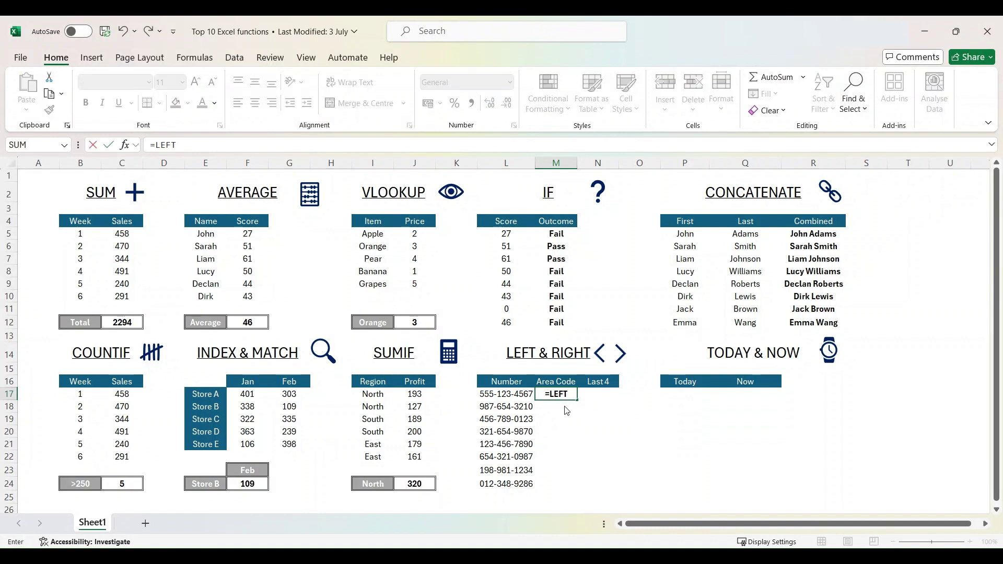
type("(")
key("Left")
type(",3")
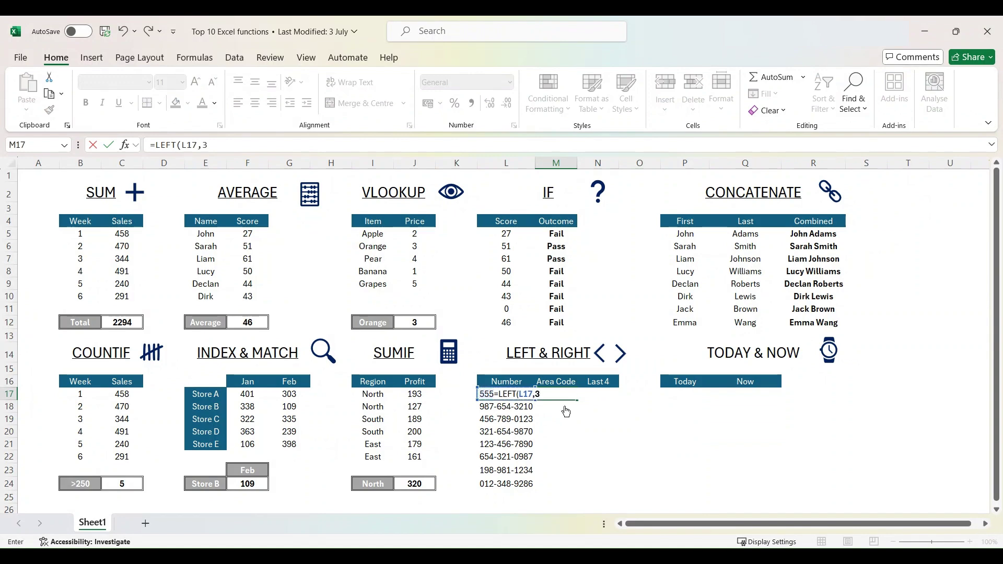
key("Return")
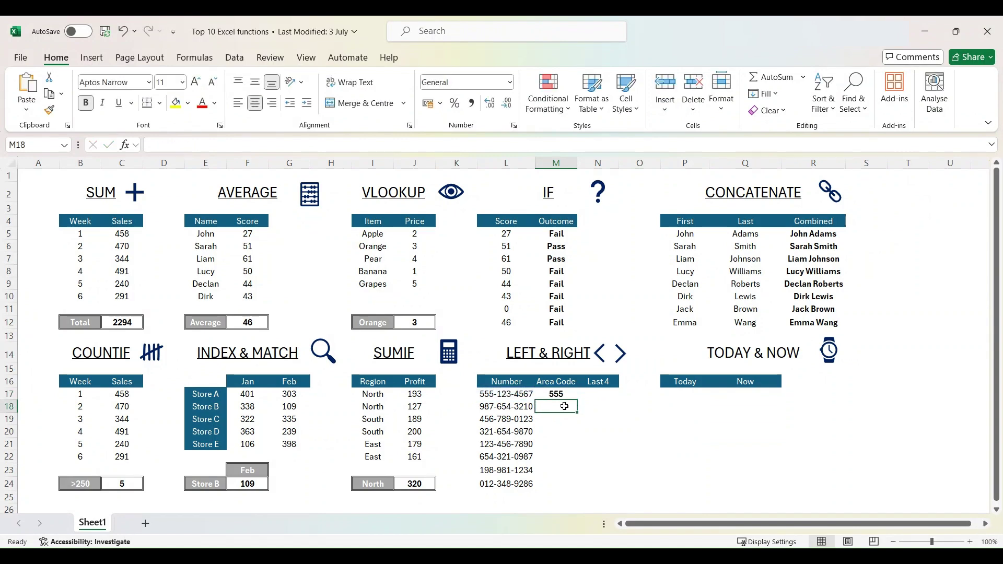
key("Up")
key("Right")
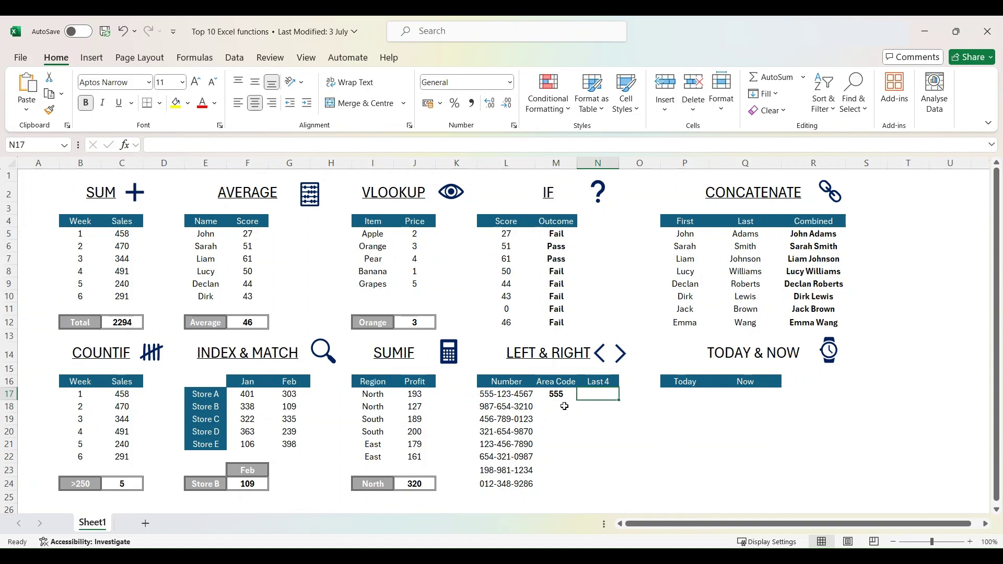
- Enter =RIGHT(L17,4) in N17 to extract the first phone number's last four digits
type("=RIGHT(")
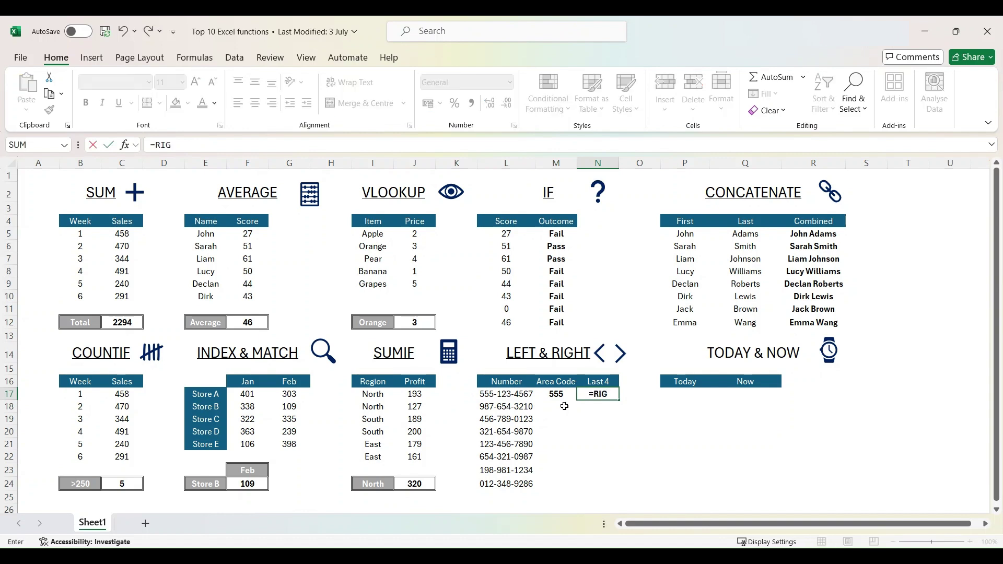
key("Left")
key("Left")
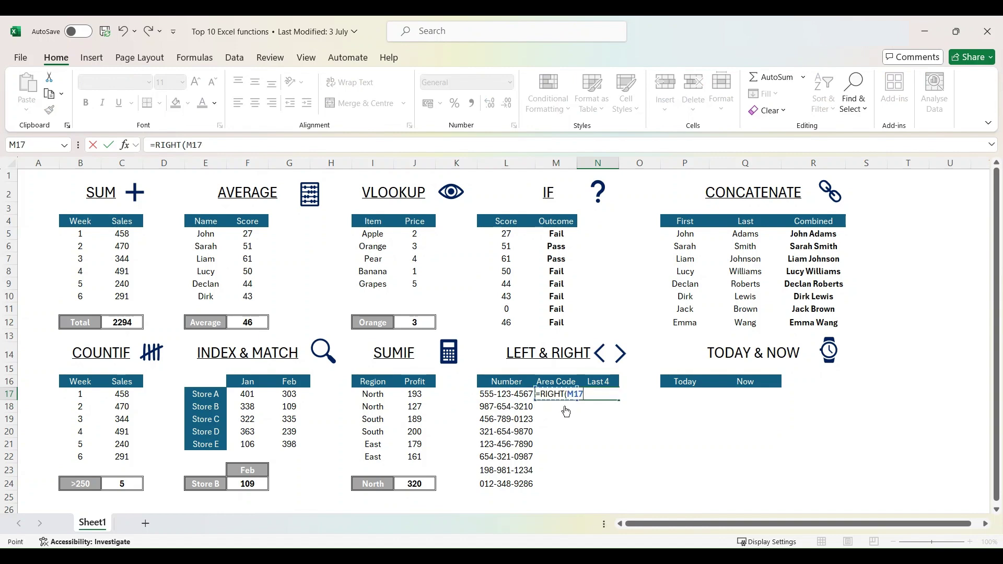
type(",4")
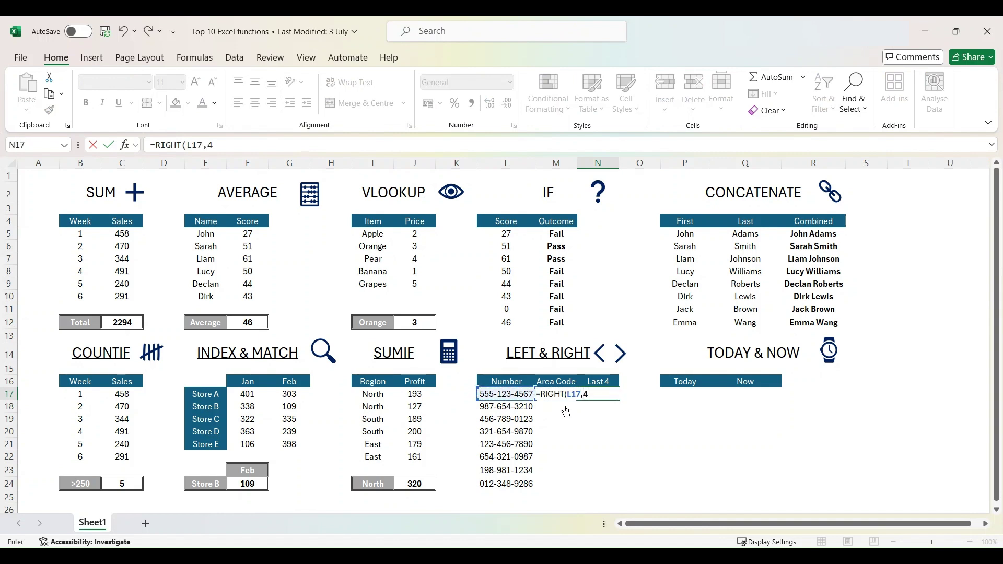
key("Return")
- Fill the area code and last-four formulas in M17:N17 down to row 24
key("Up")
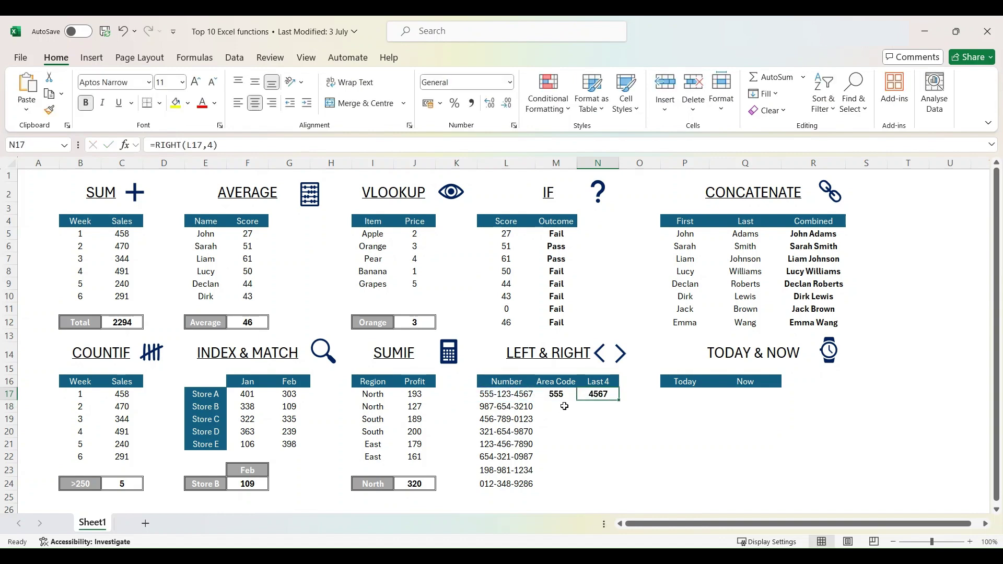
key("Left")
key("shift+Right")
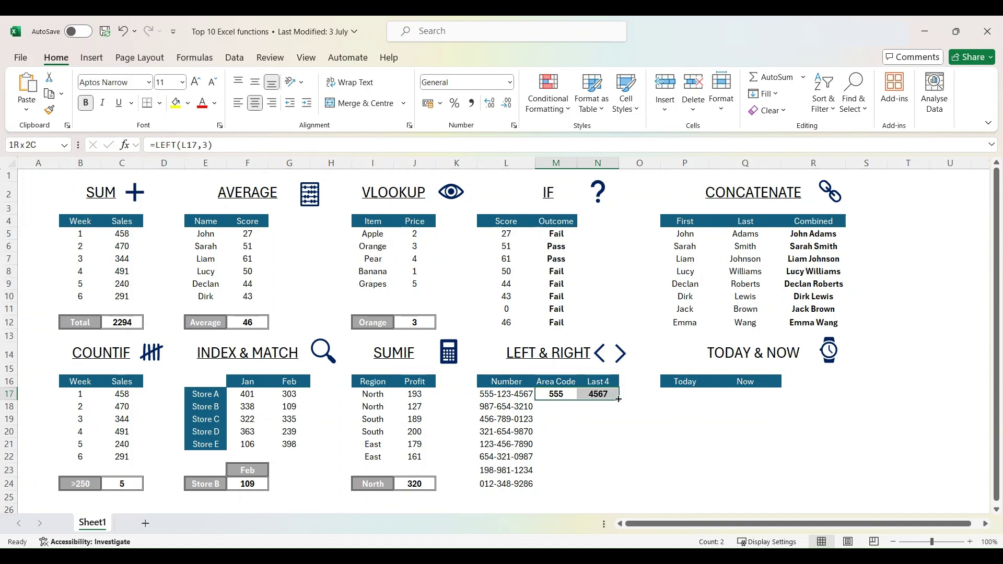
left_click_drag(619, 399, 620, 490)
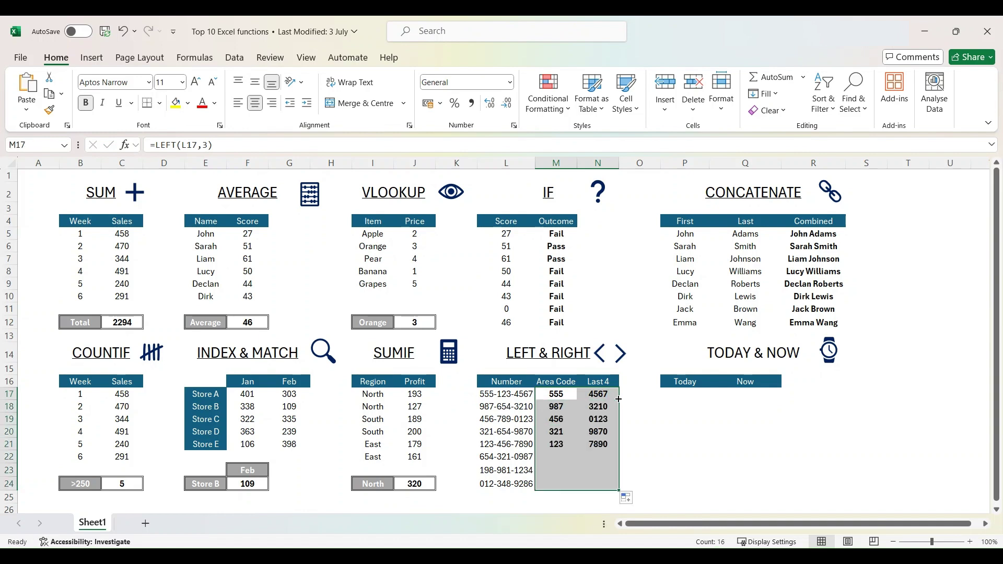
left_click(702, 396)
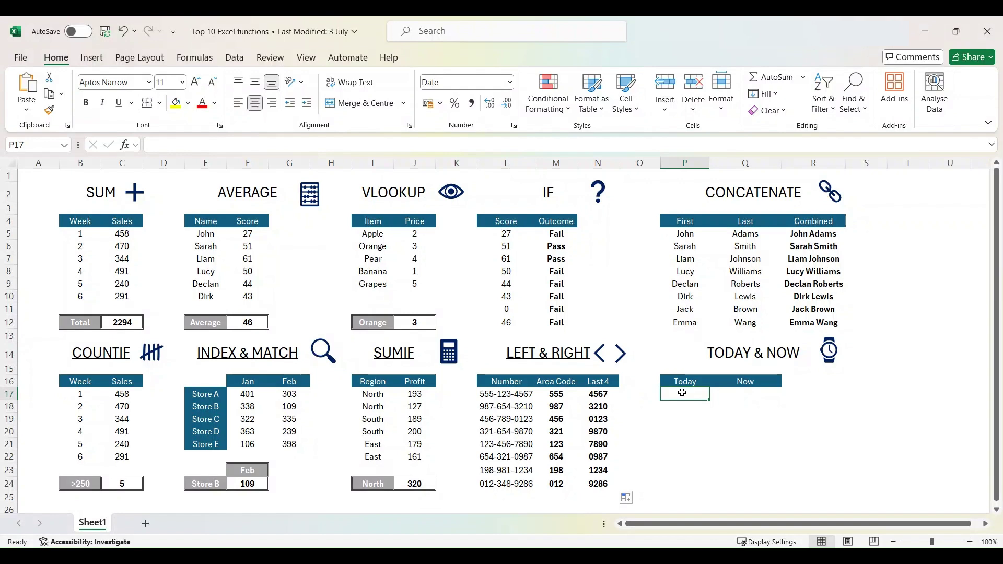
- Enter =TODAY() in P17 and =NOW() in Q17, showing 15/08/2024 and 15/08/2024 19:43
type("=TODAY")
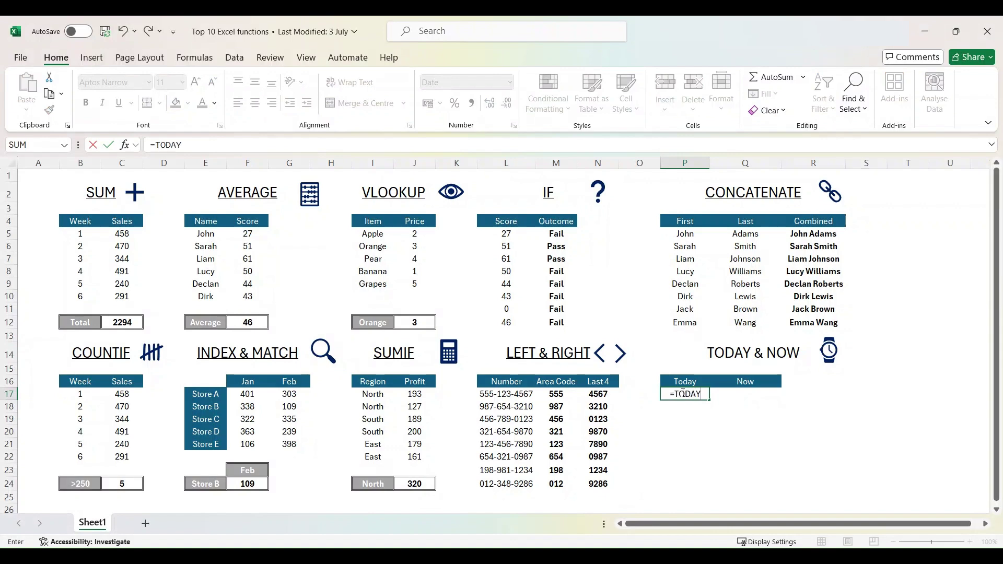
type("()")
key("Return")
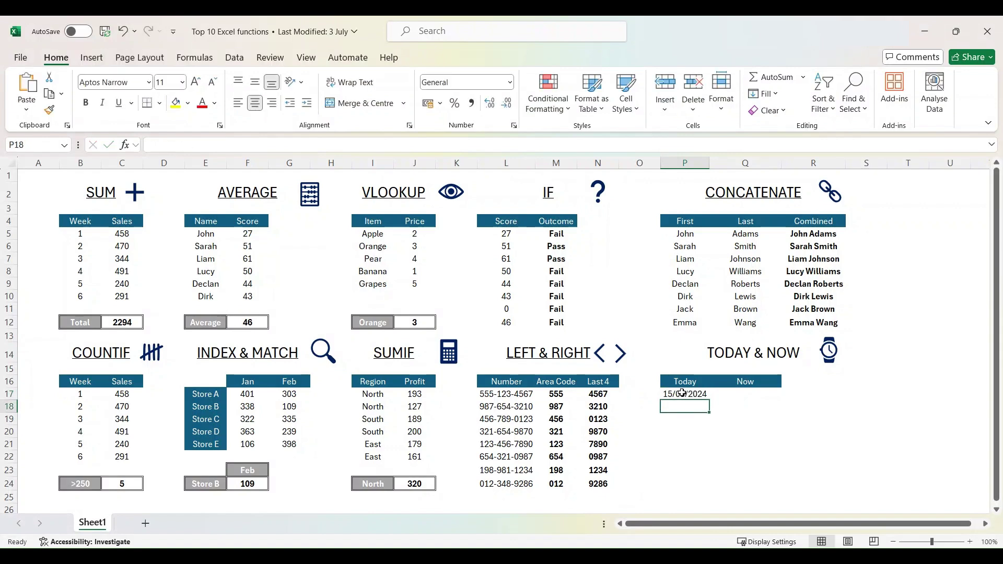
key("Up")
key("Right")
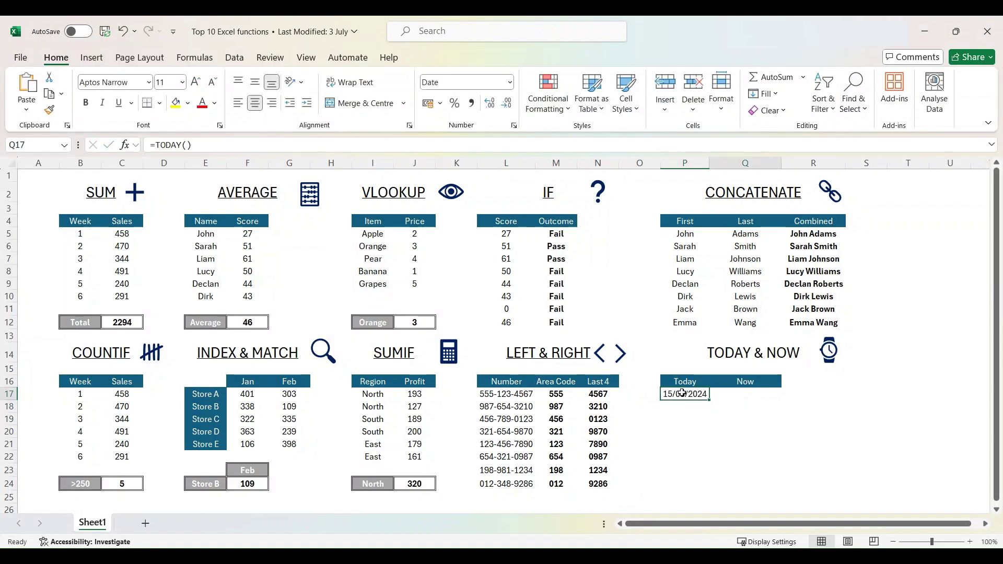
type("=NOW()")
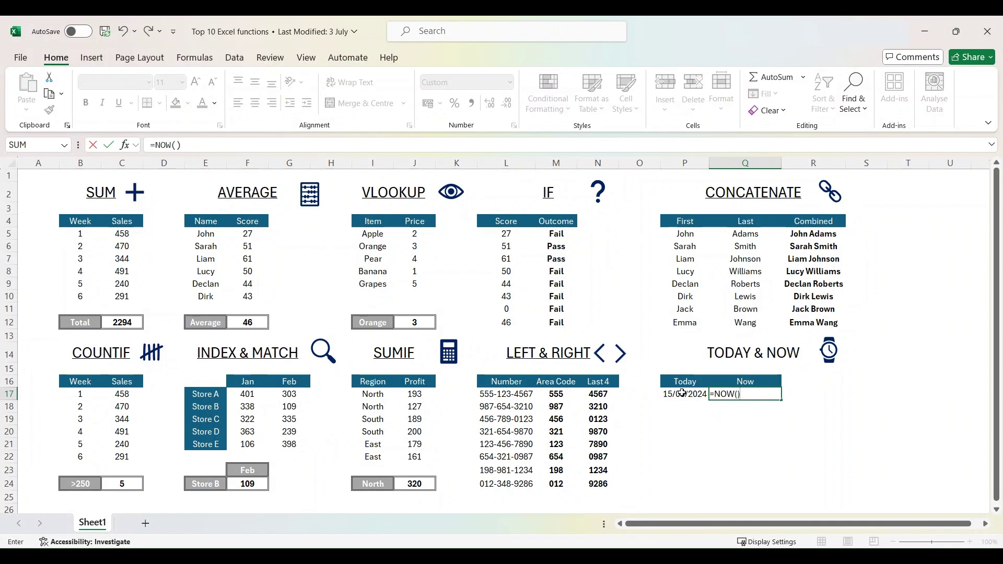
key("Return")
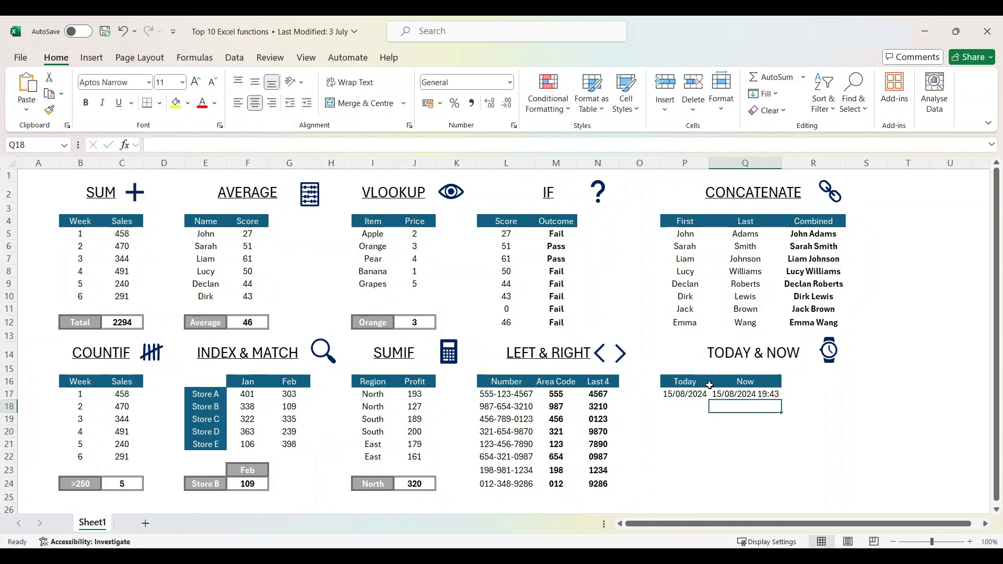